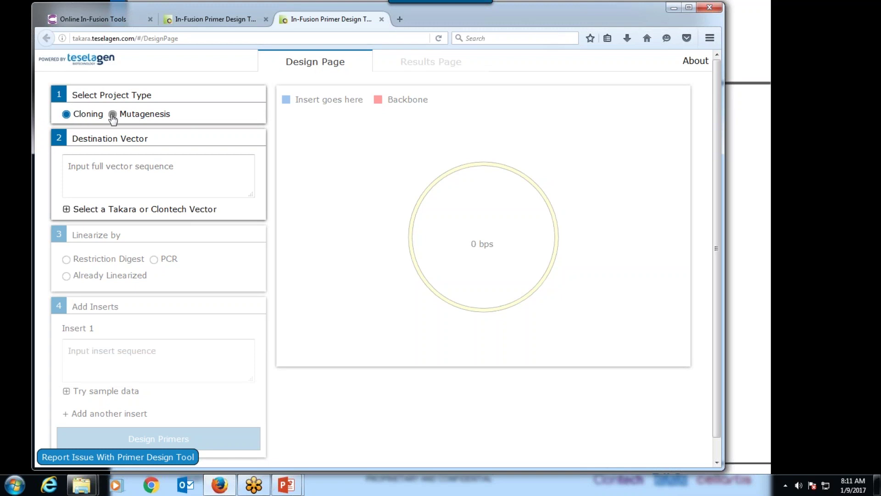
- Preview the Mutagenesis project type and return to Cloning
left_click(112, 114)
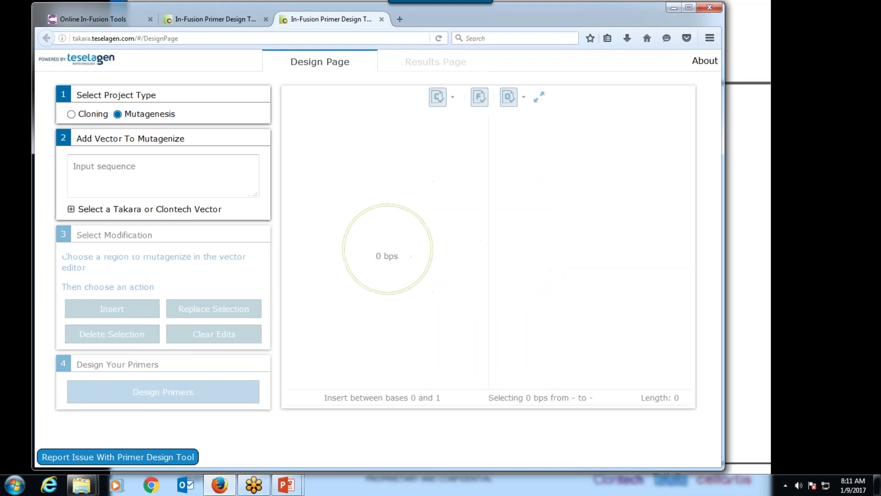
left_click(71, 114)
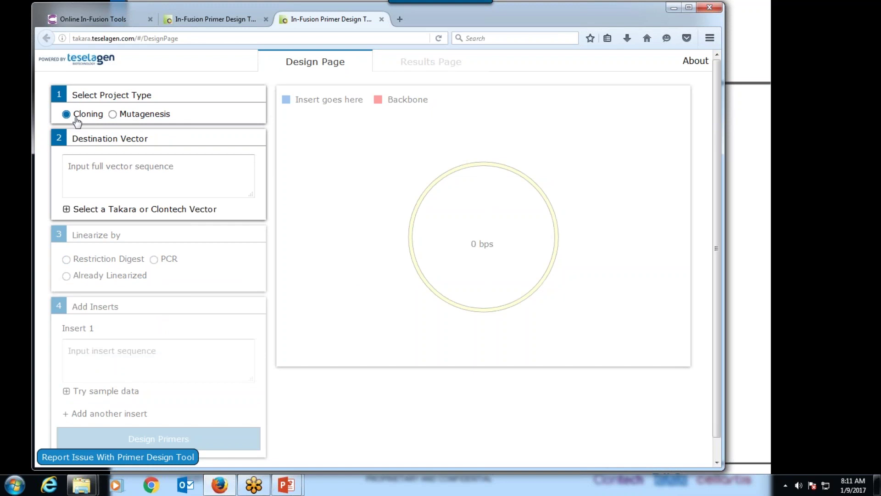
- Browse the Takara or Clontech catalog vectors for the destination vector and close the list without choosing one
left_click(157, 159)
left_click(67, 209)
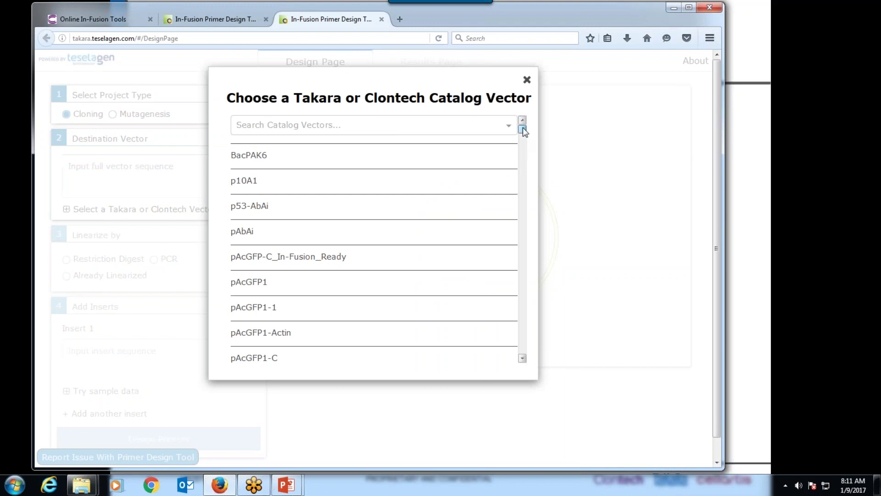
left_click_drag(522, 128, 523, 349)
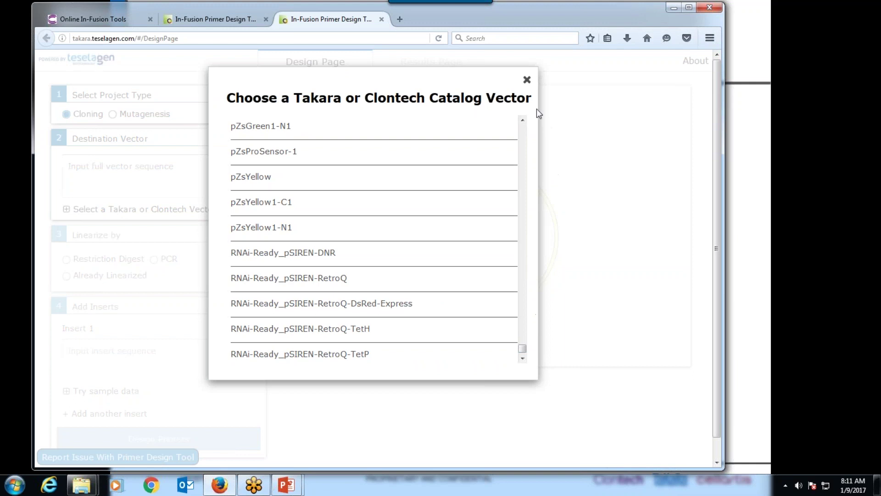
left_click(527, 80)
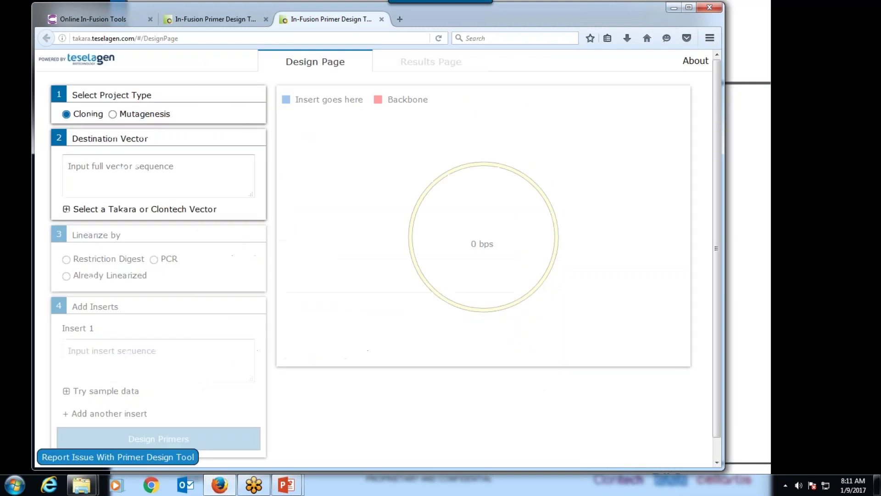
- Look at the file upload option for the destination vector sequence and cancel it
left_click(244, 165)
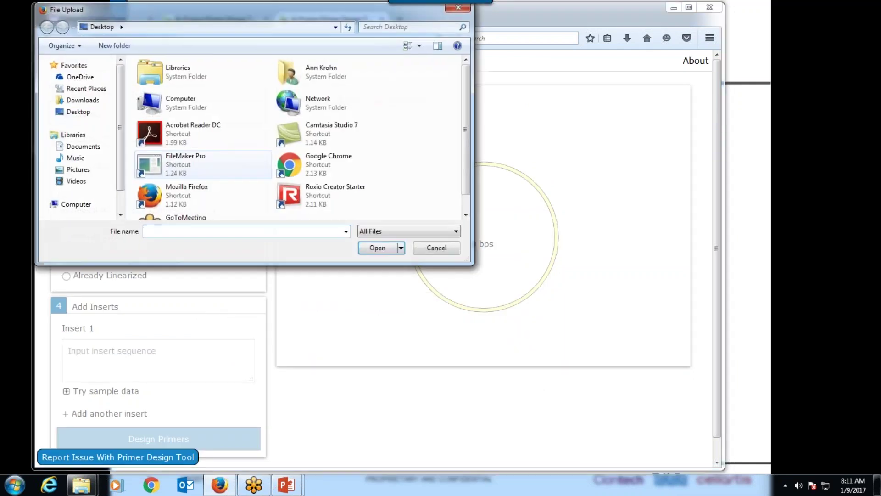
left_click_drag(251, 7, 289, 40)
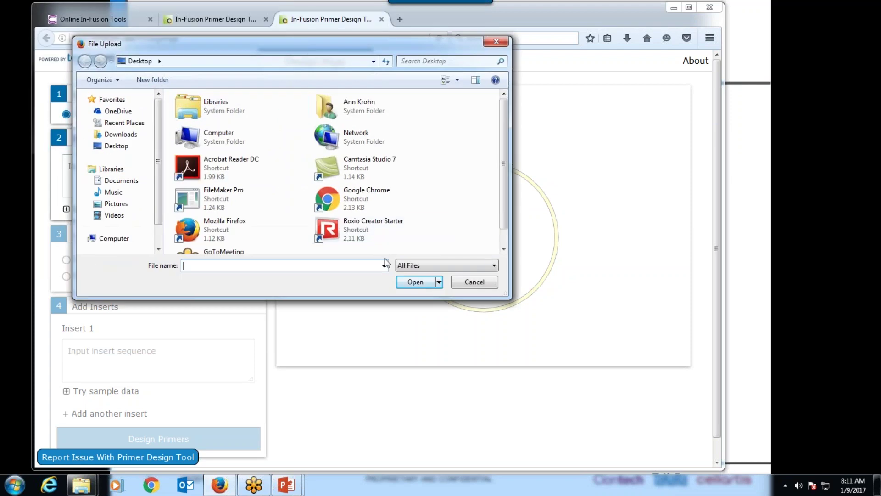
left_click(466, 281)
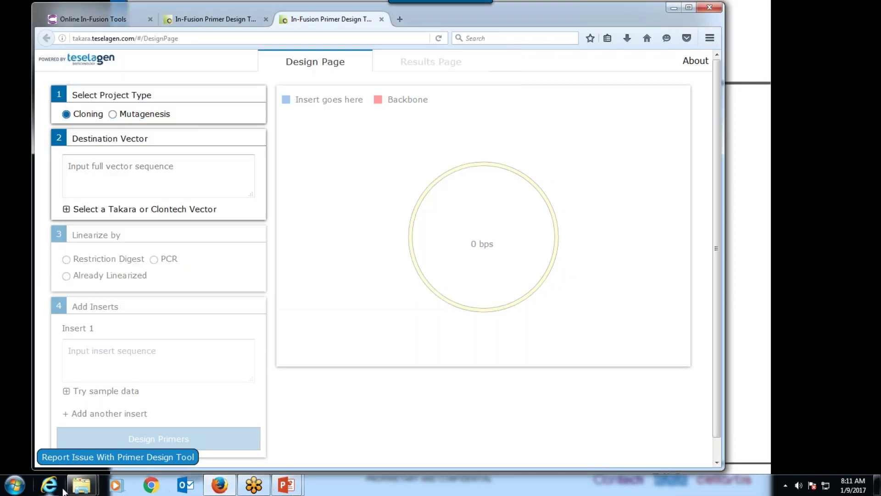
- Copy the whole sequence from the "vector pUC19" text file in the 1_pUC19(SmaI-HinIII digest)_2Kb fr-PCR_ In-fusion folder
mouse_move(81, 484)
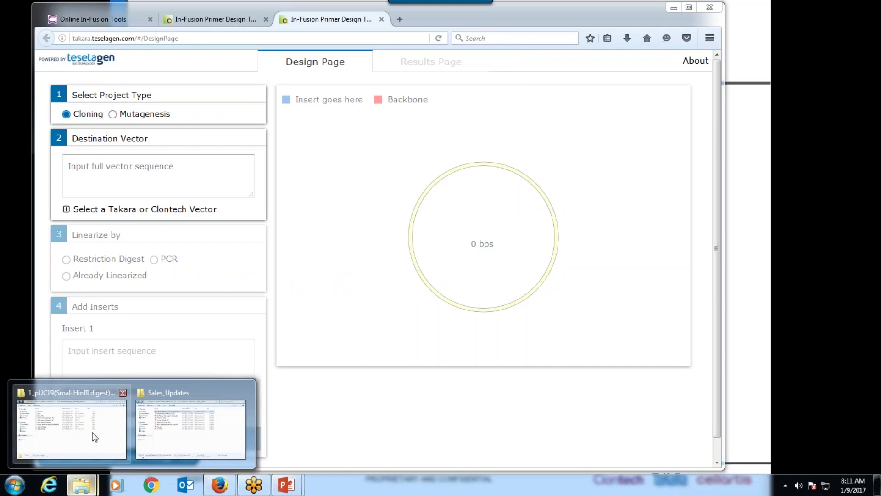
left_click(94, 436)
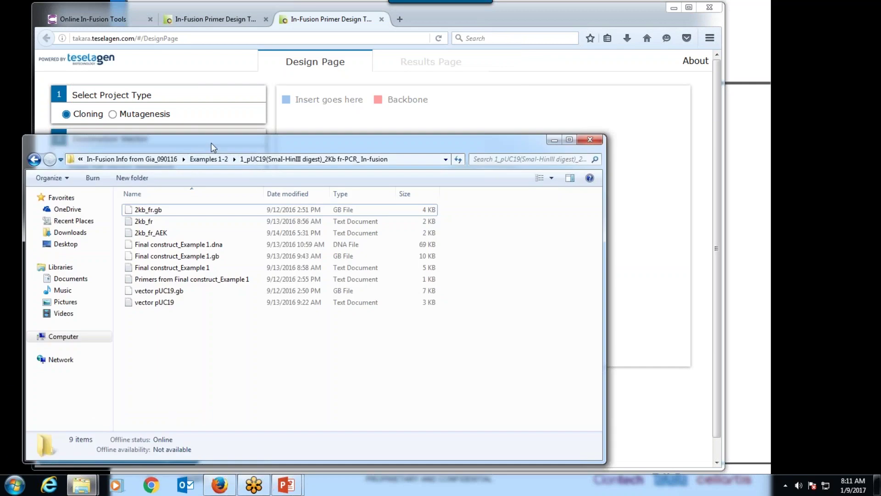
left_click_drag(211, 142, 280, 79)
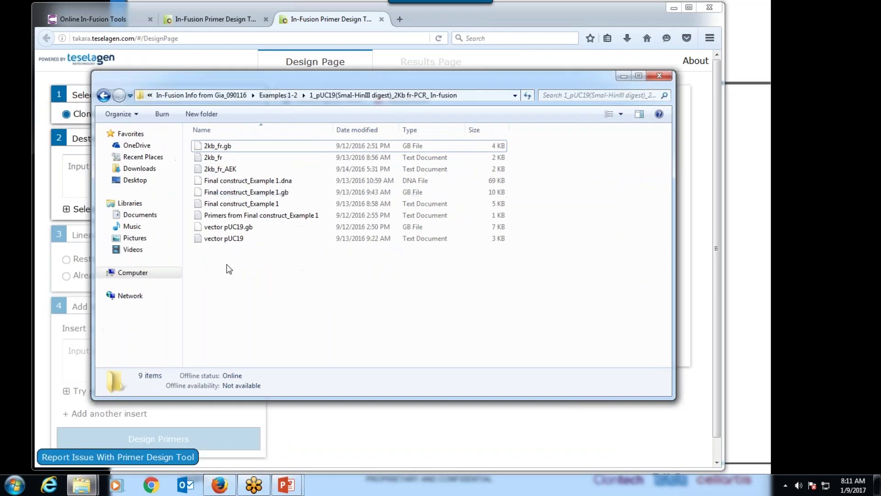
double_click(223, 239)
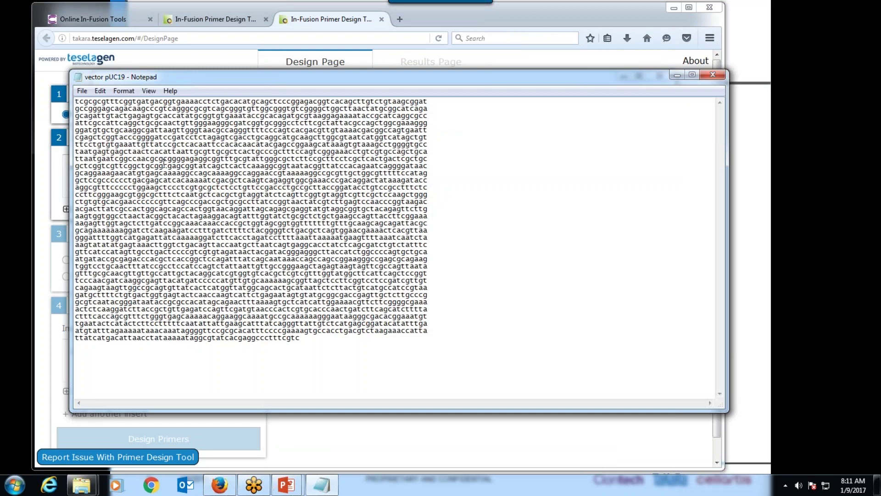
key("ctrl+a")
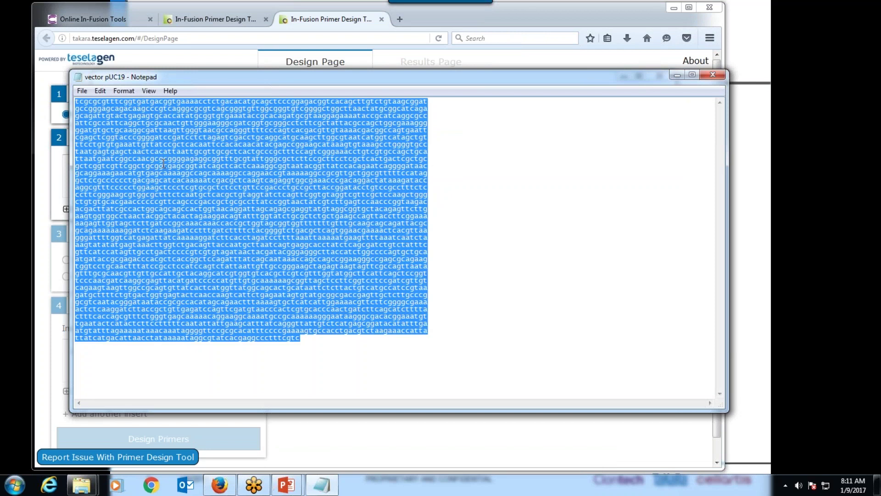
left_click(712, 75)
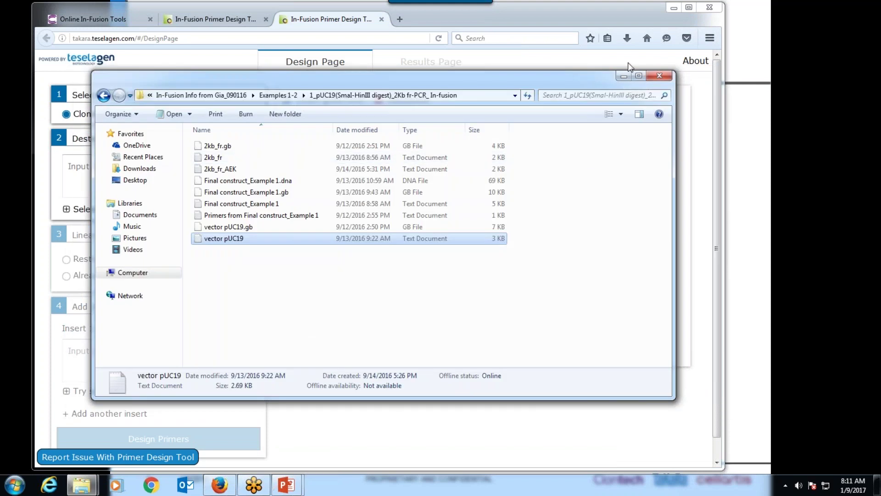
left_click(628, 79)
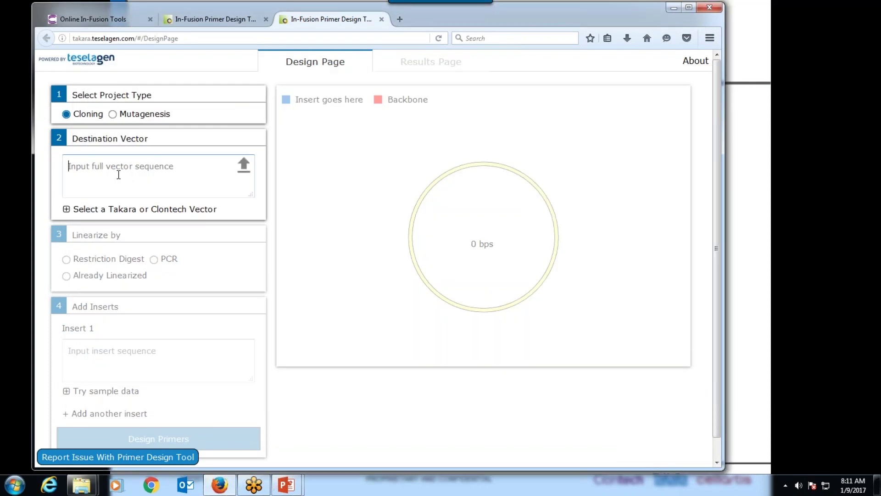
- Paste the copied pUC19 sequence as the destination vector and choose Restriction Digest as the linearization method
right_click(132, 170)
left_click(168, 222)
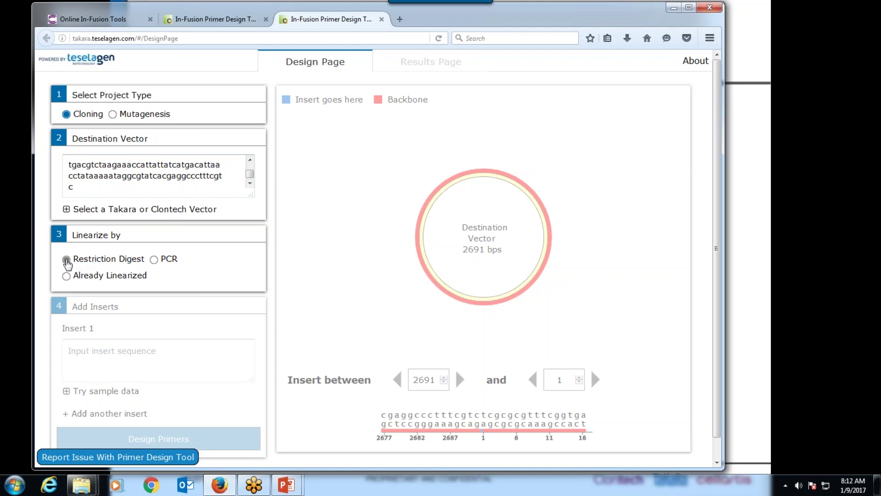
left_click(66, 260)
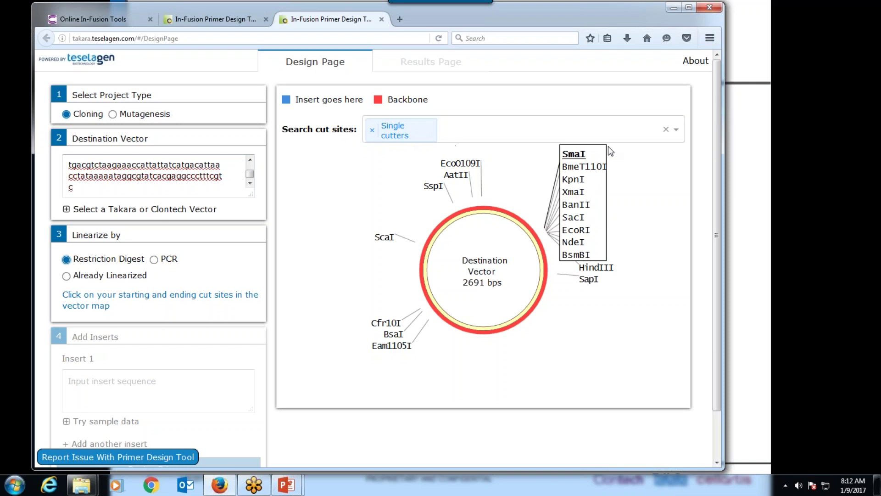
- Replace the Single cutters filter with Double cutters in the cut site search
left_click(677, 132)
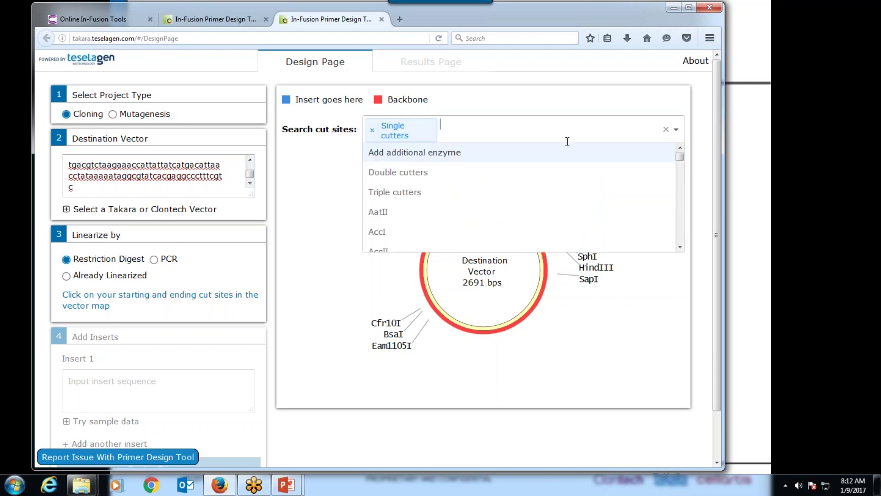
left_click(409, 181)
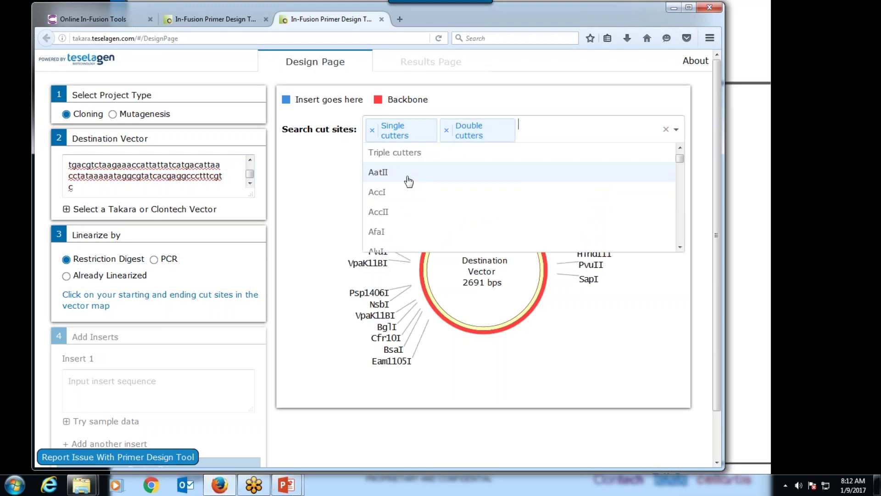
left_click(372, 131)
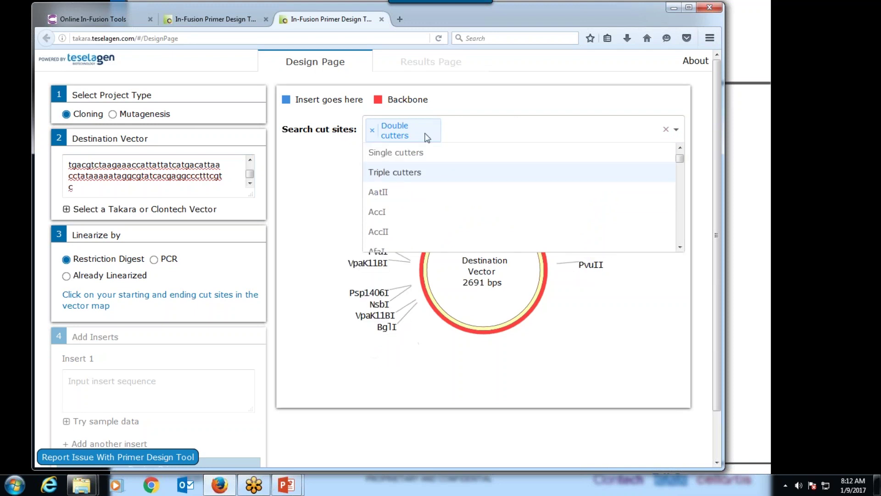
left_click(319, 191)
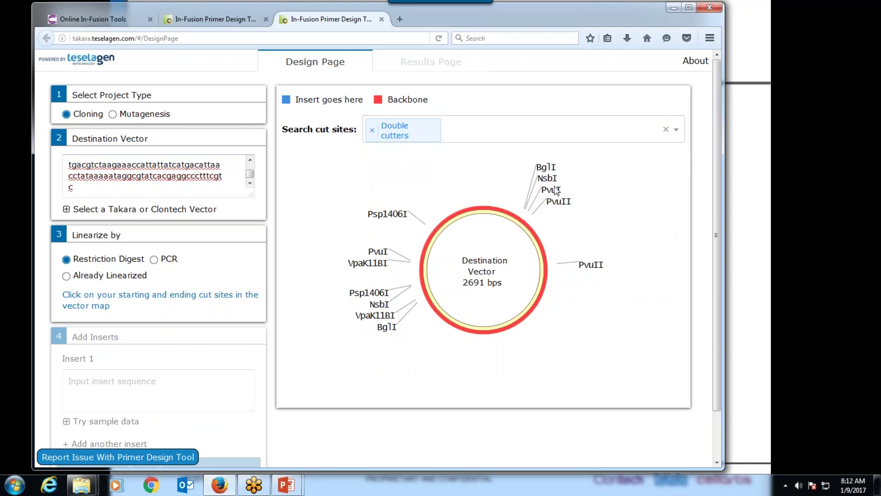
- Add Single cutters back to the cut site search and remove Double cutters
left_click(676, 131)
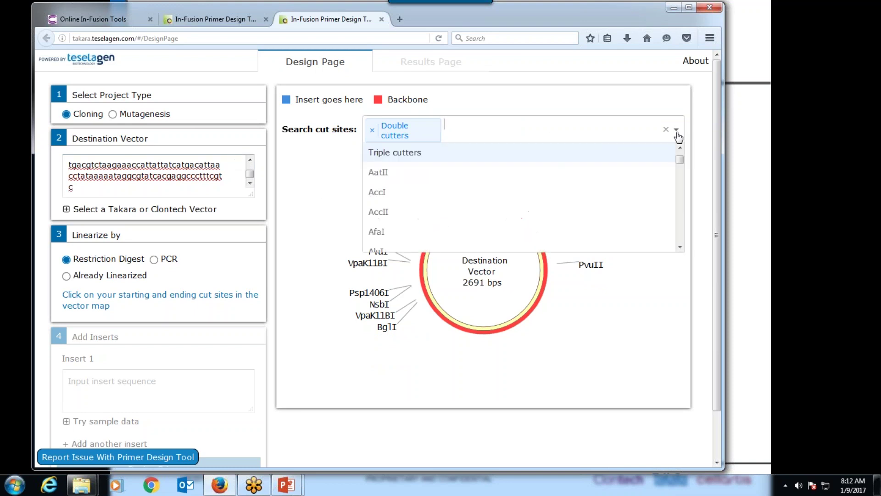
scroll(679, 156, "up", 2)
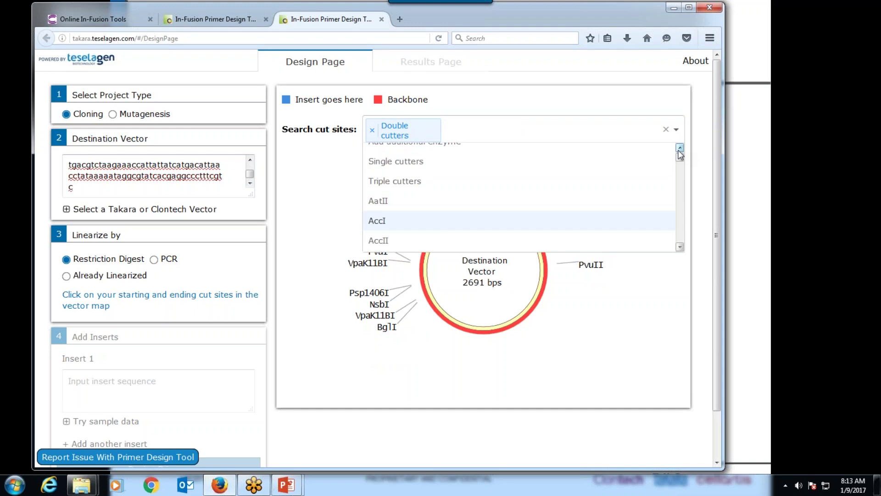
left_click(393, 173)
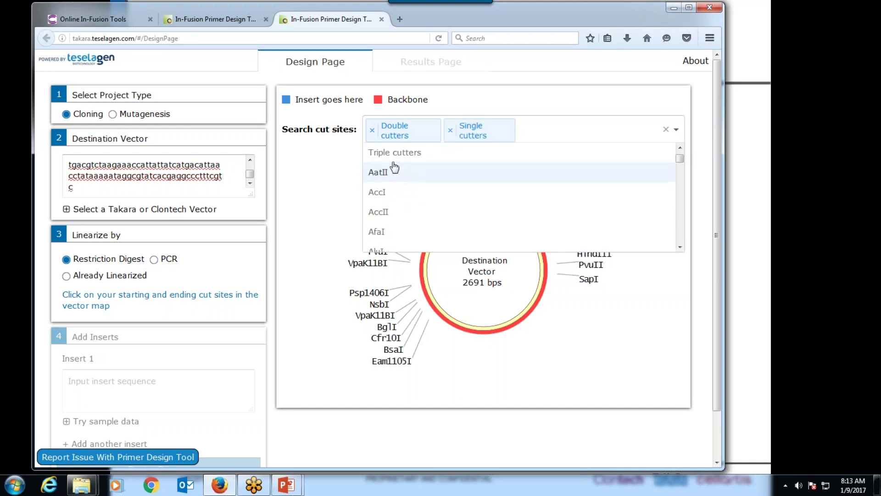
left_click(373, 130)
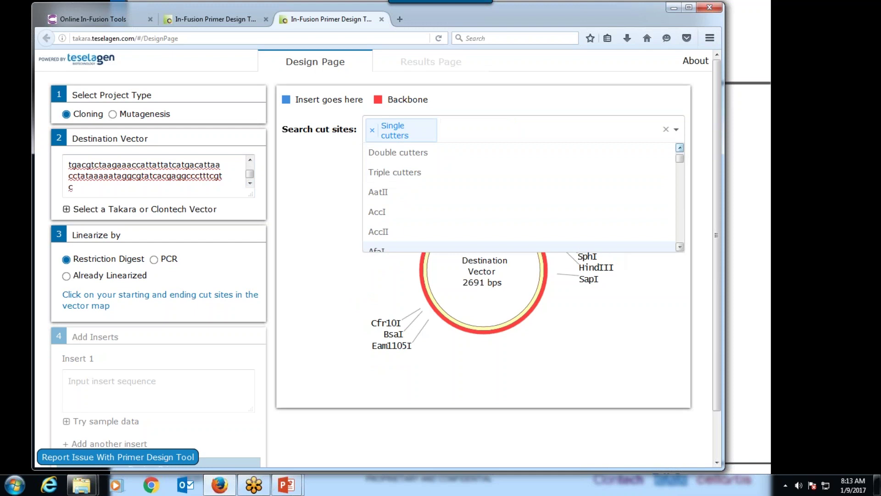
- Open the option for adding additional enzymes and view the list of less common cut sites
mouse_move(679, 159)
left_mouse_down()
mouse_move(682, 246)
mouse_move(680, 157)
left_mouse_up()
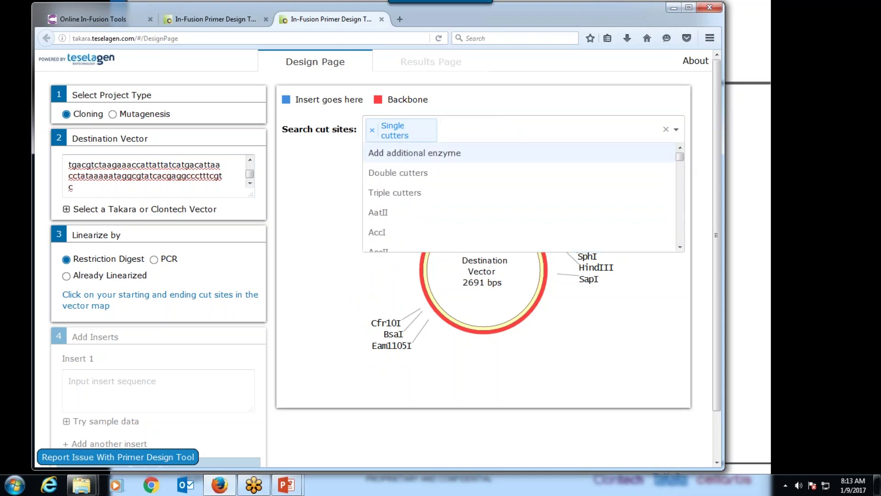
left_click(474, 153)
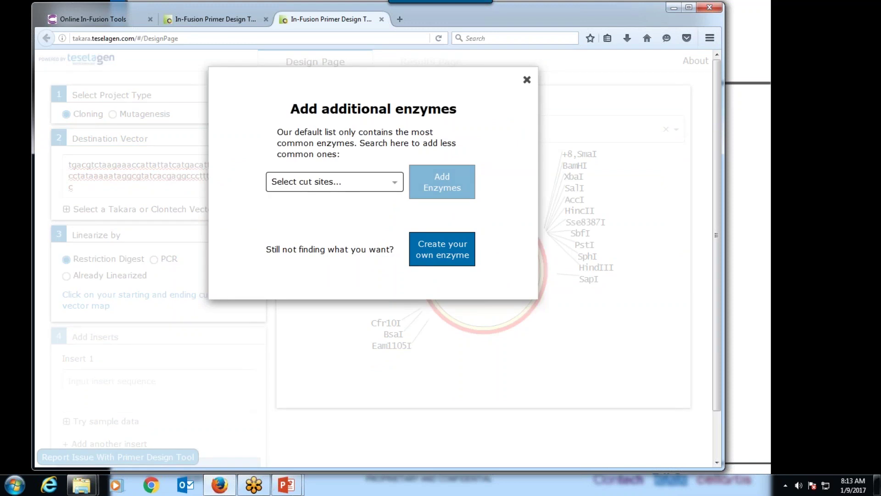
left_click(394, 186)
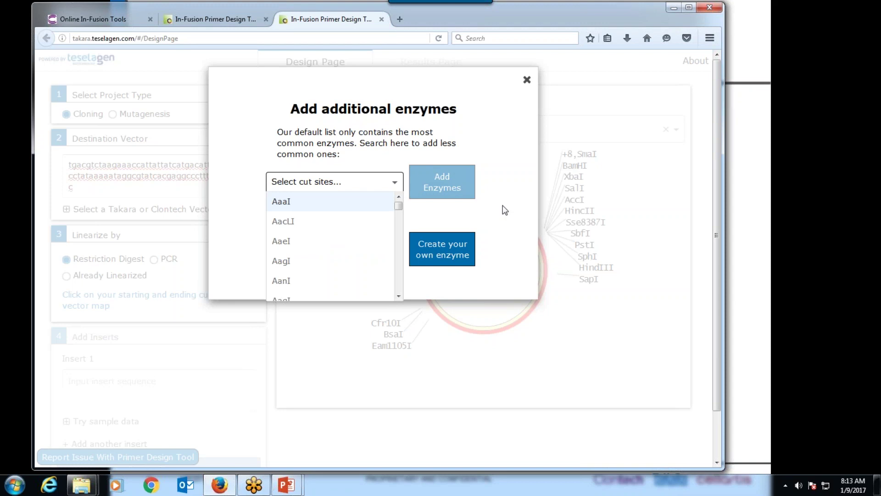
left_click(520, 211)
- Try a custom enzyme with the chop top index set to 4, and leave the enzyme dialogs without using it
left_click(443, 251)
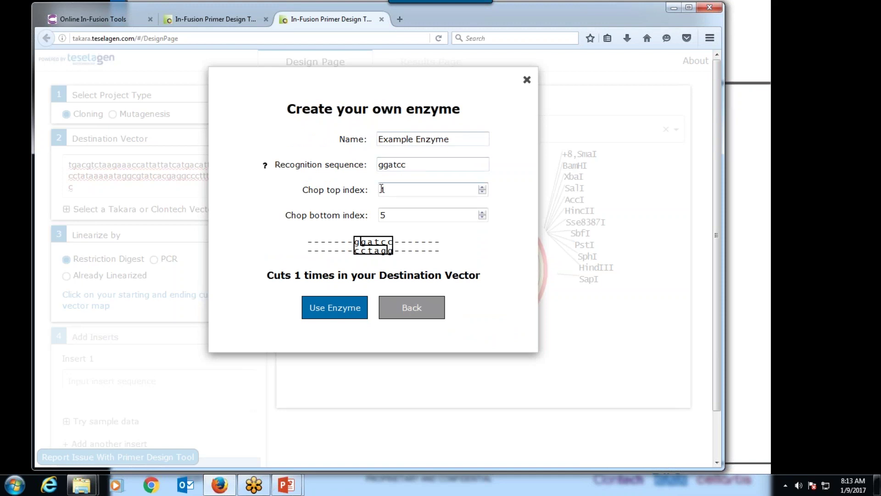
left_click(482, 192)
left_click(482, 187)
left_click(482, 188)
left_click(482, 188)
left_click(482, 187)
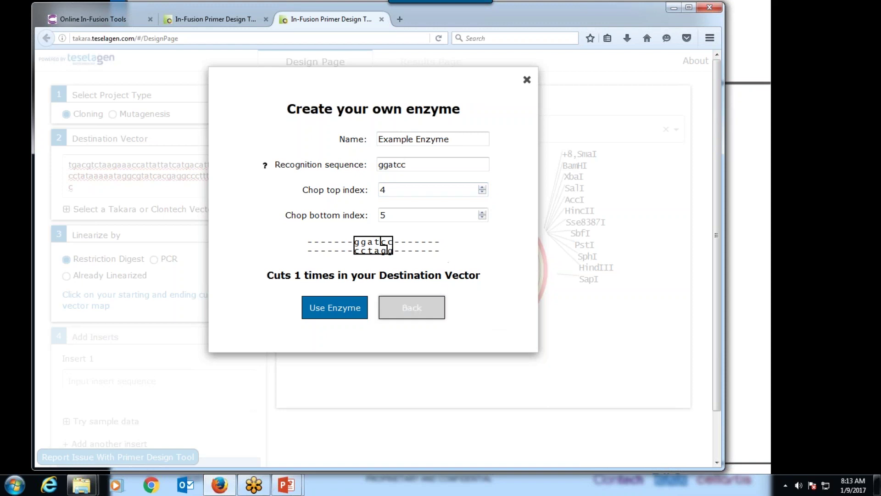
left_click(411, 308)
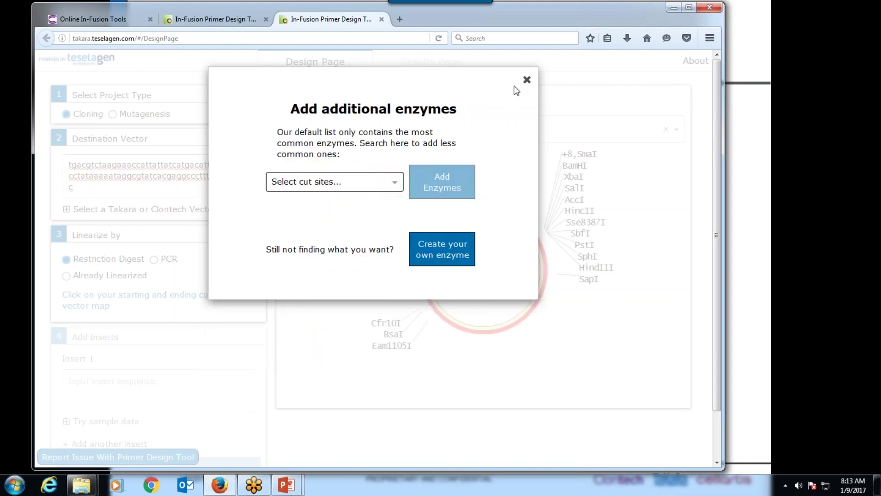
left_click(527, 80)
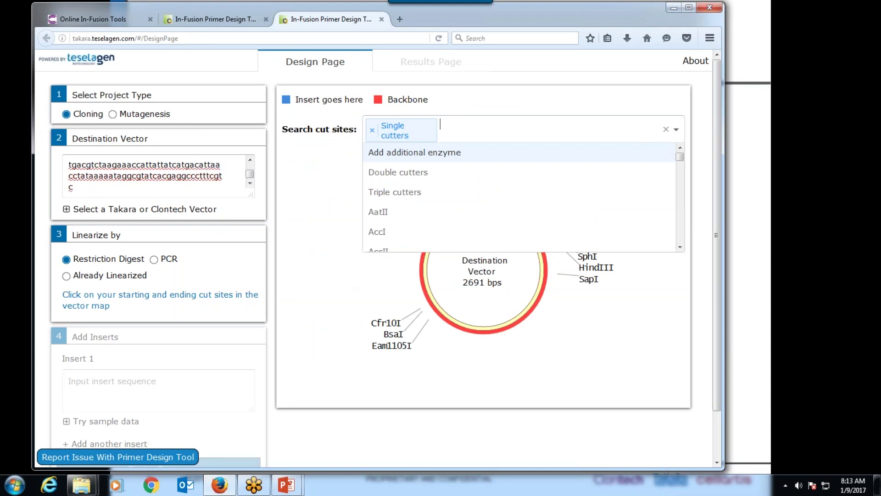
left_click(69, 262)
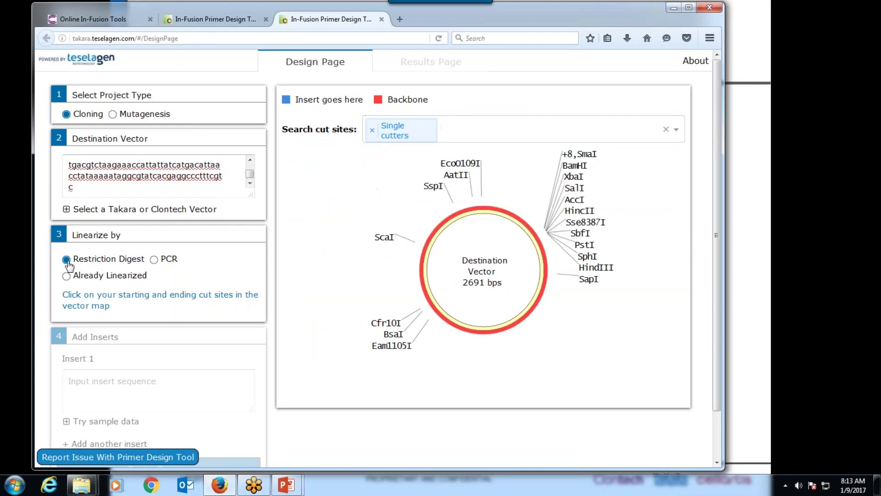
- Switch the linearization method to PCR and place the insertion point between bases 1667 and 1668 on the vector map
left_click(154, 259)
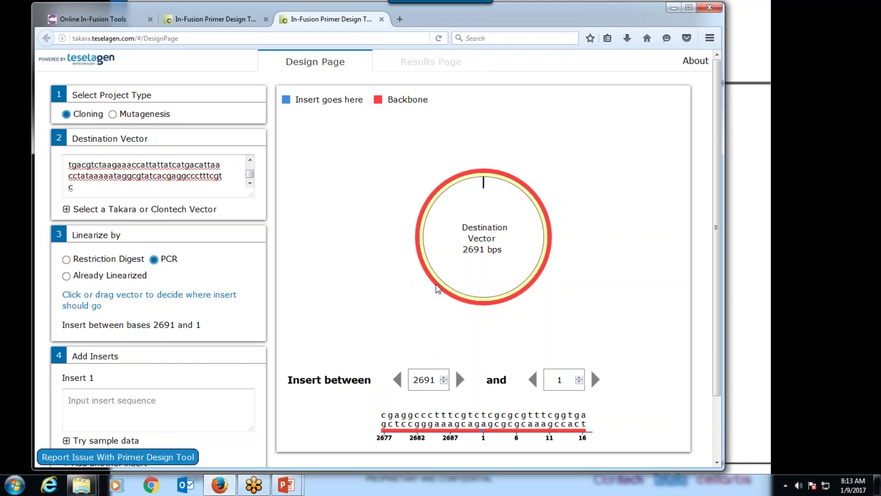
left_click(440, 290)
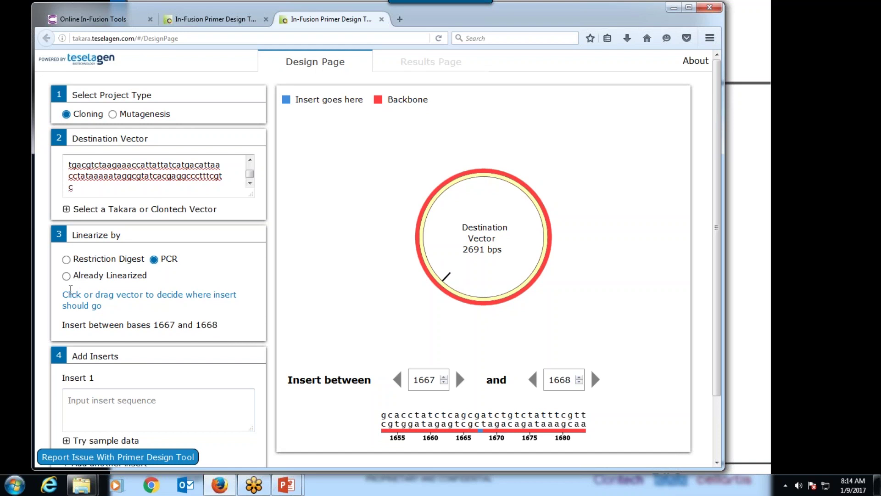
- Return the linearization to Restriction Digest after viewing Already Linearized, and cut the vector between SmaI and HindIII, keeping both sites
left_click(67, 275)
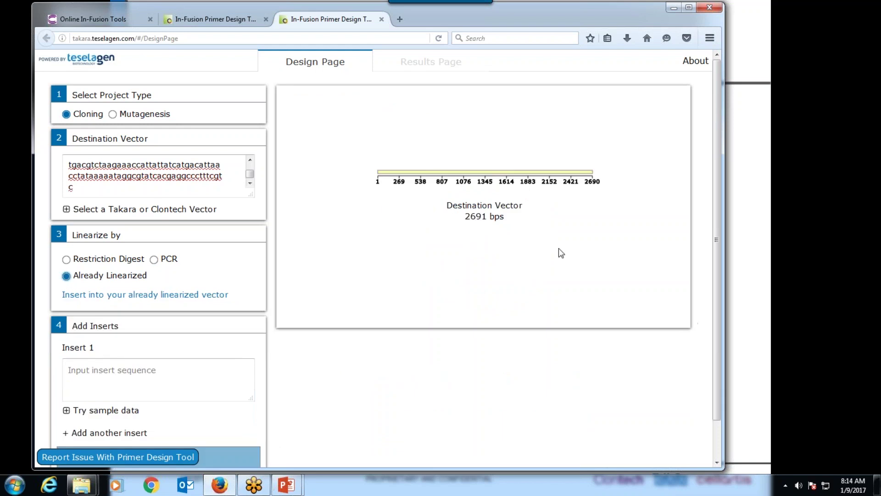
left_click(66, 258)
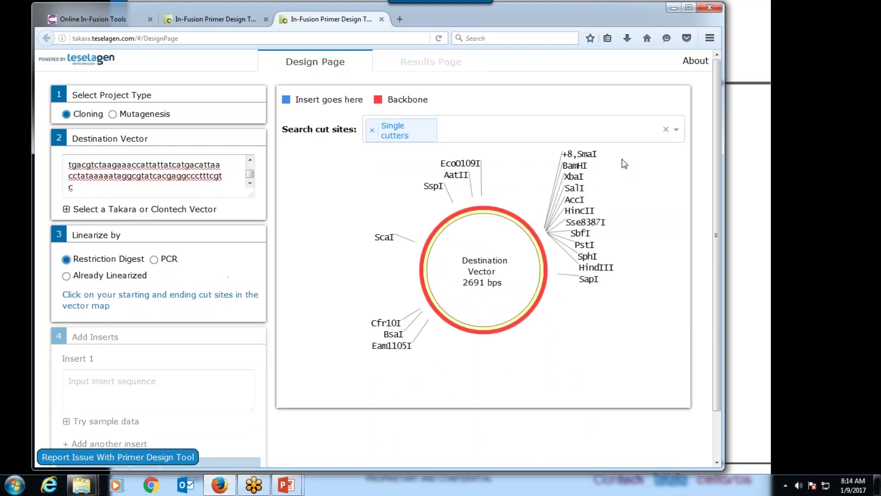
left_click(592, 158)
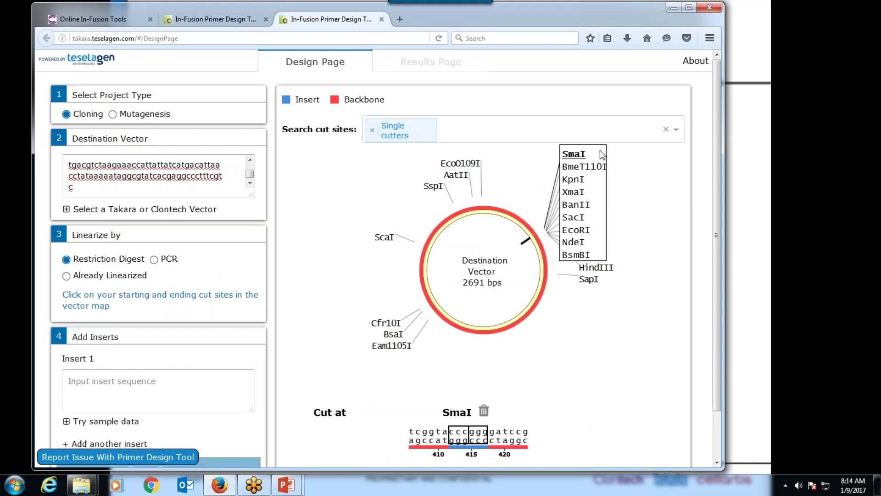
left_click(596, 267)
scroll(447, 447, "down", 2)
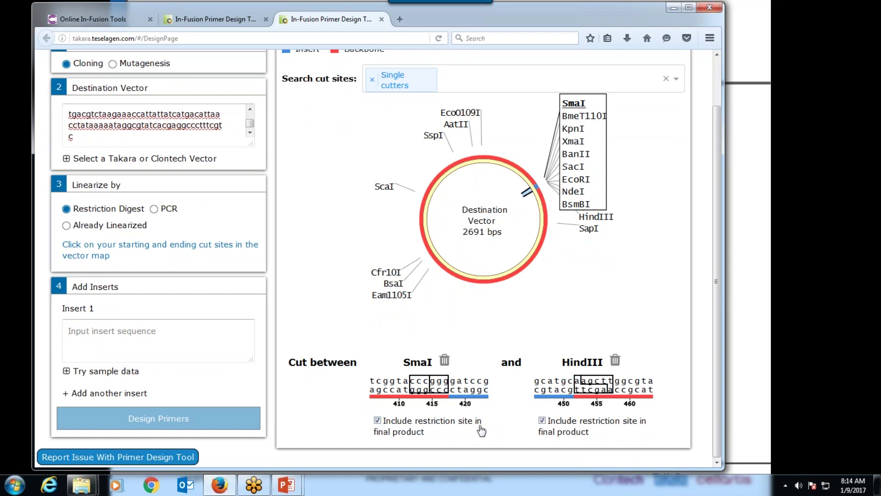
left_click(377, 420)
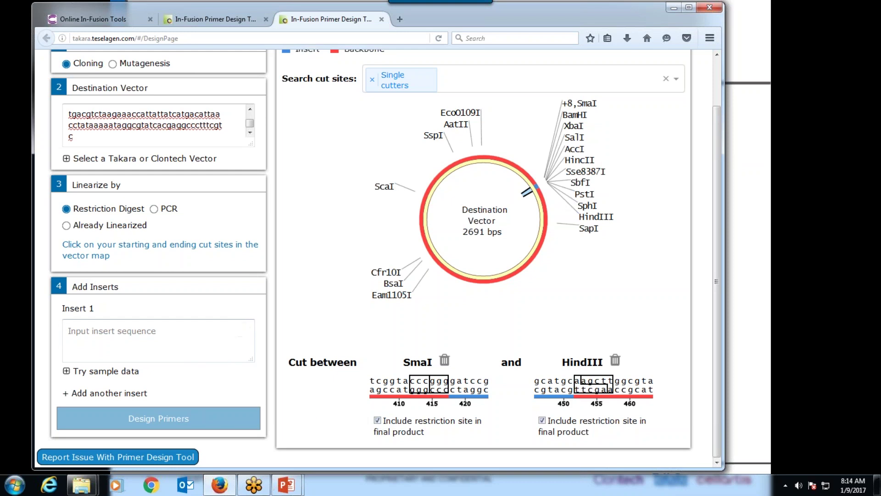
- Copy the entire insert sequence from the 2kb_fr text file in the pUC19 example folder
scroll(69, 113, "up", 5)
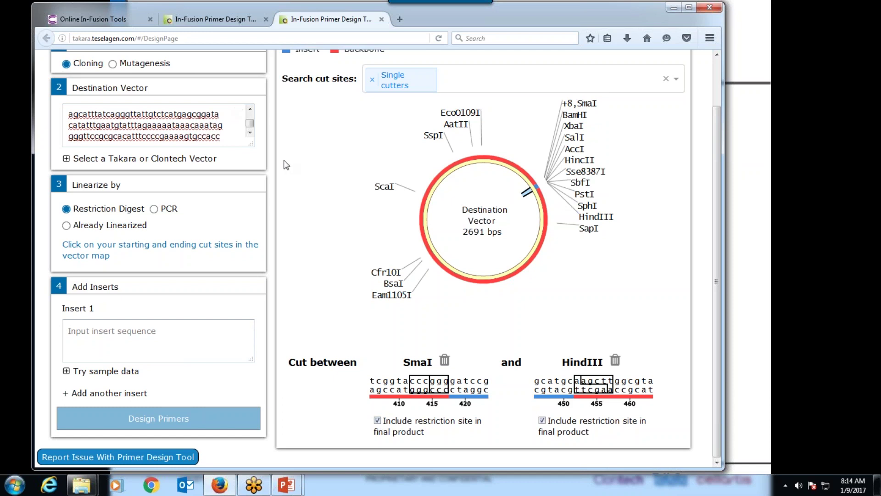
scroll(243, 152, "up", 2)
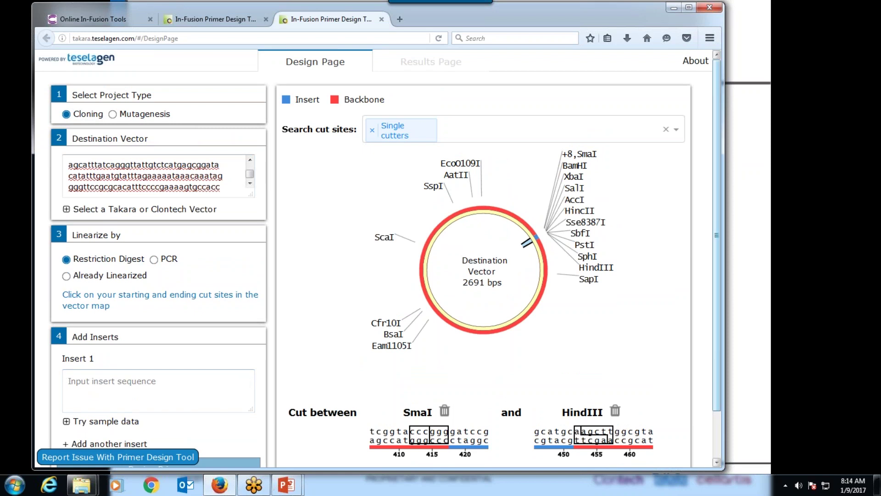
scroll(487, 257, "down", 1)
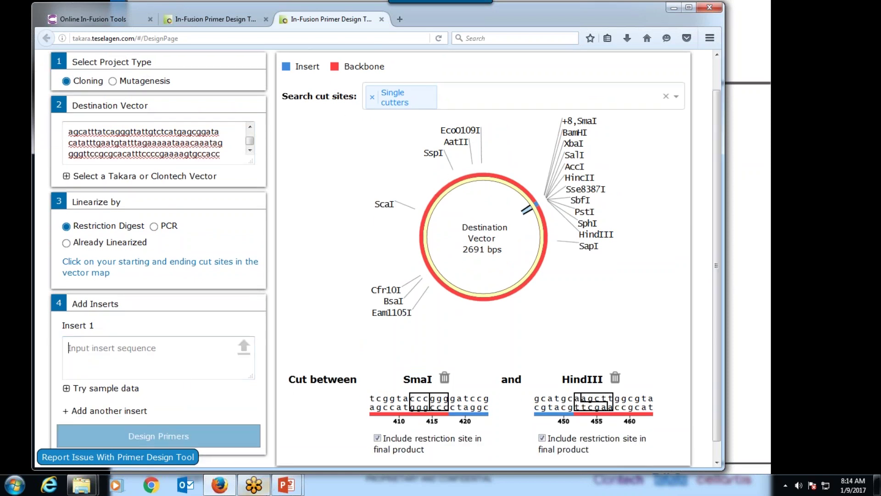
mouse_move(81, 484)
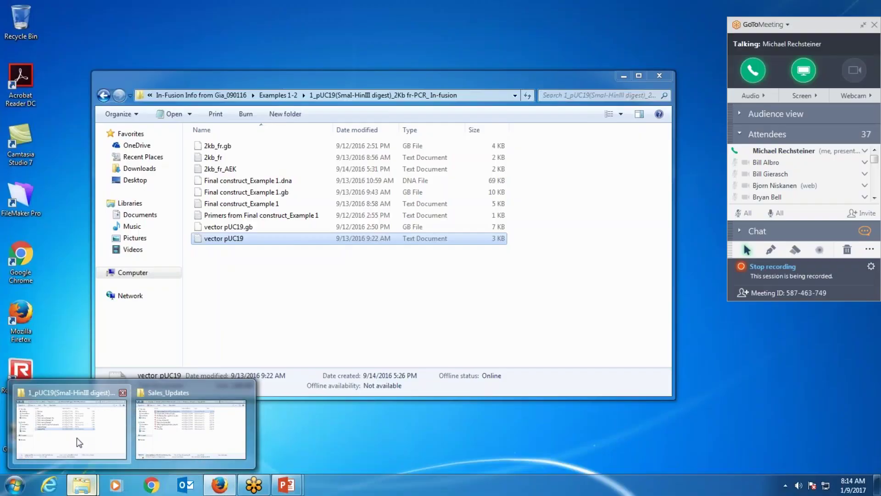
left_click(73, 429)
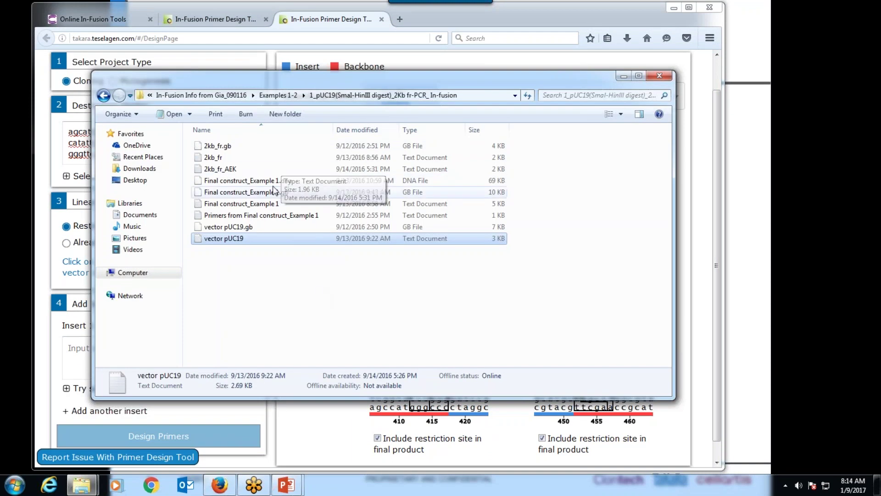
double_click(215, 157)
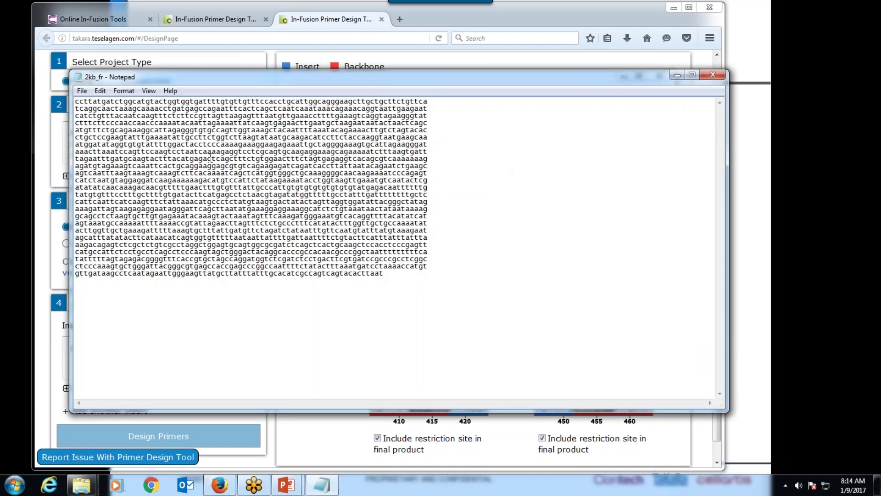
key("ctrl+a")
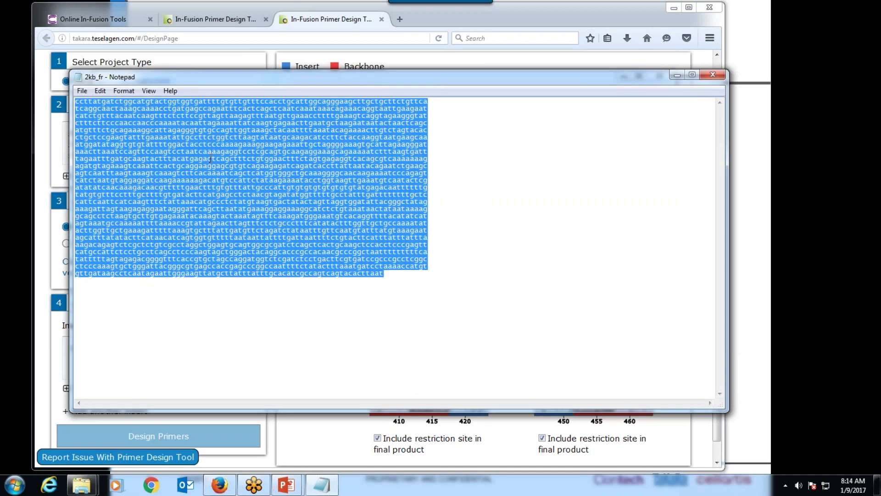
left_click(712, 75)
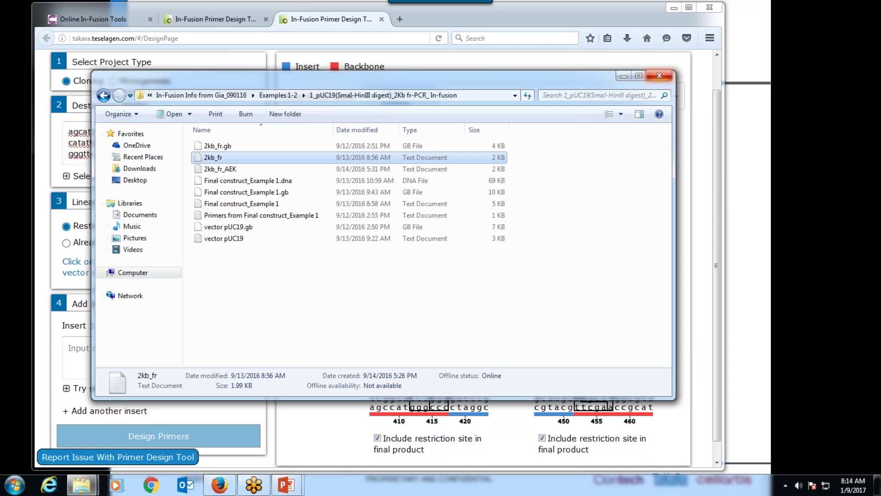
- Put the file folder away and paste the copied 2kb_fr sequence in as Insert 1
left_click(624, 76)
right_click(94, 350)
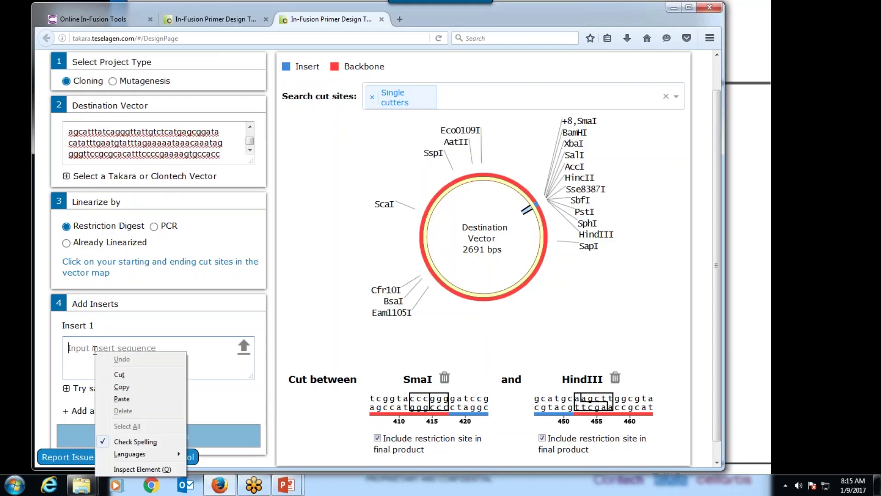
left_click(124, 401)
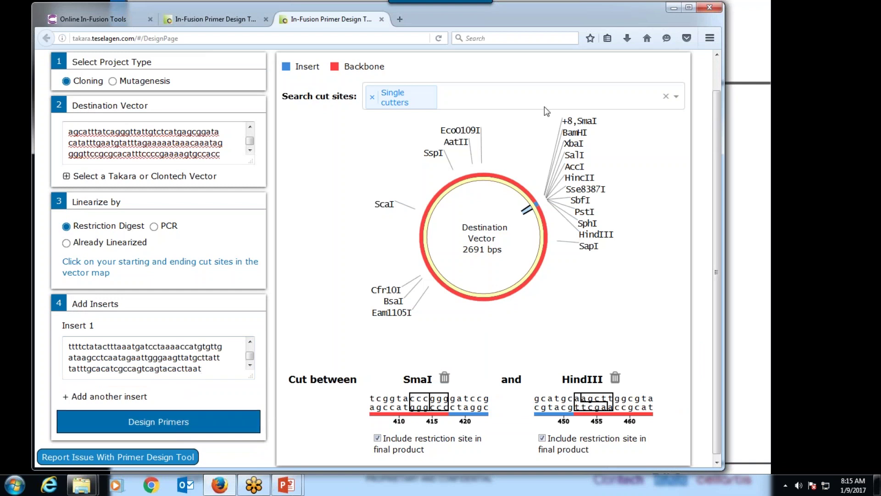
- Add a second insert and fill it with sample data
left_click(79, 401)
scroll(73, 360, "down", 2)
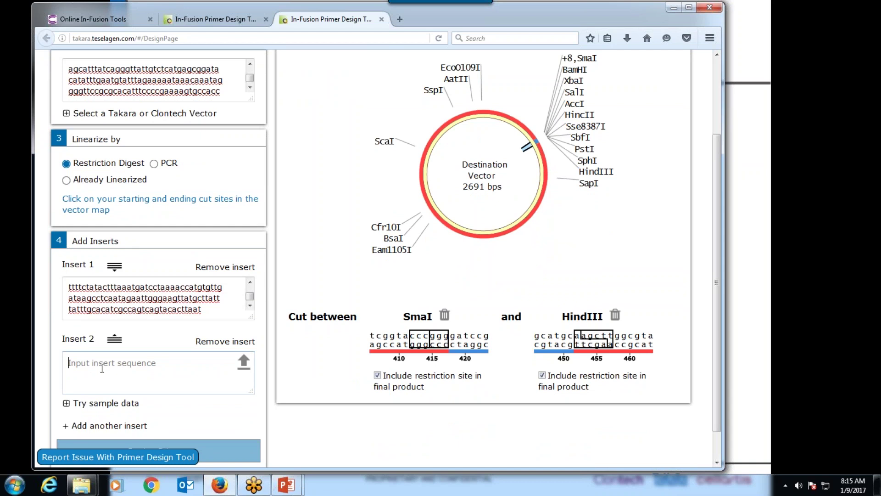
scroll(94, 373, "down", 1)
left_click(83, 372)
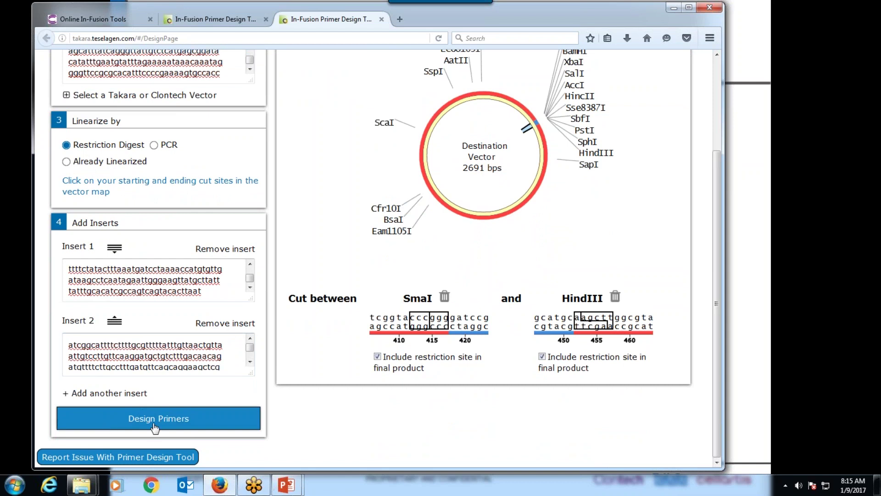
- Clear the Insert 2 sequence, remove the second insert, and dismiss the offer to undo the deletion
left_click(216, 415)
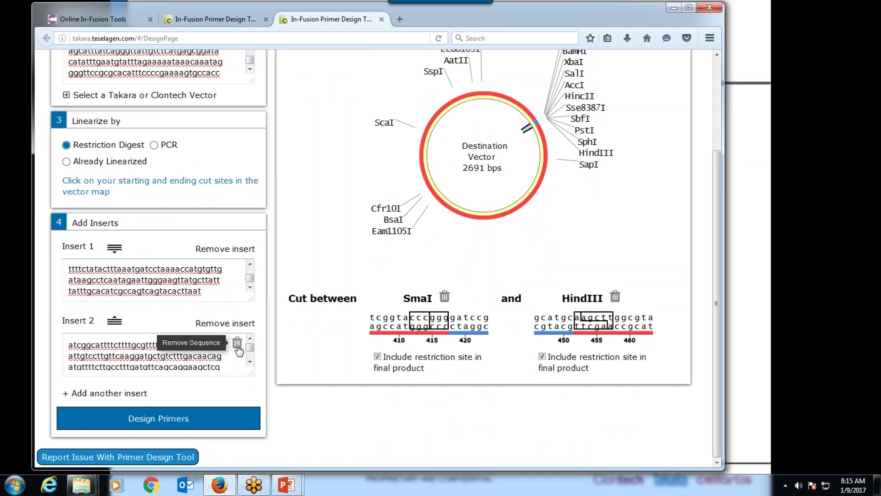
left_click(238, 345)
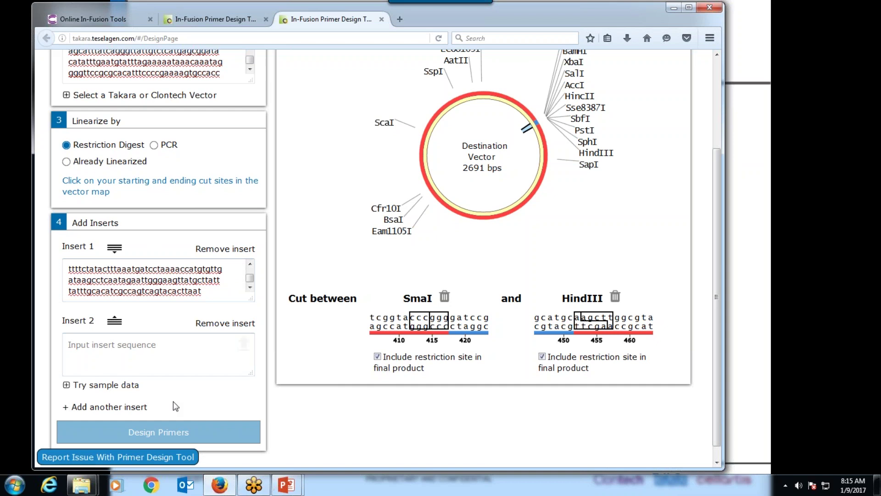
left_click(224, 324)
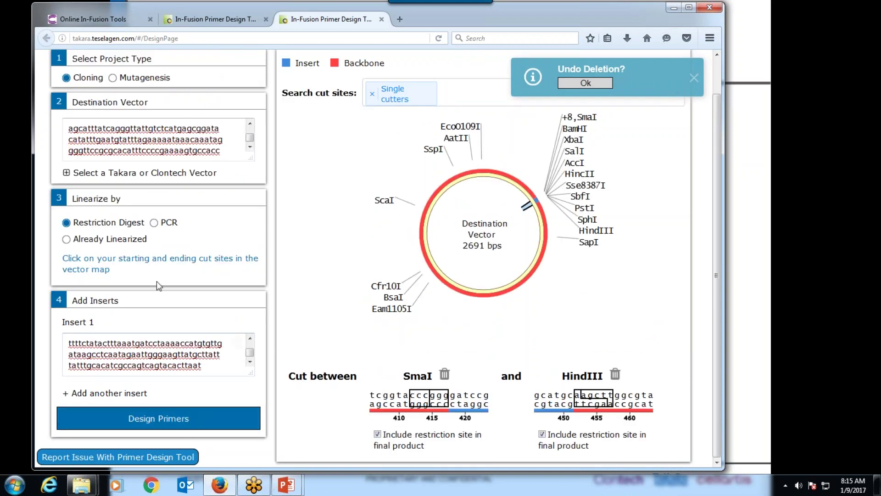
left_click(694, 78)
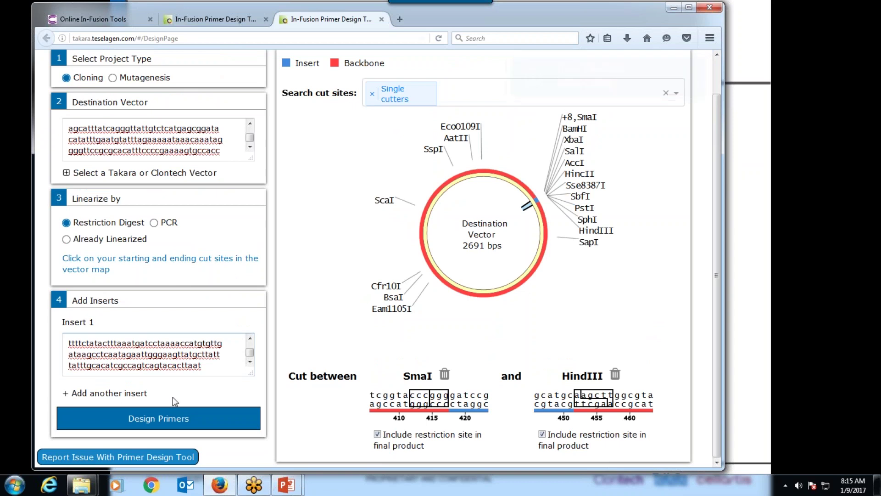
- Design the primers for the single insert and switch between the design inputs and the results to compare them
left_click(149, 420)
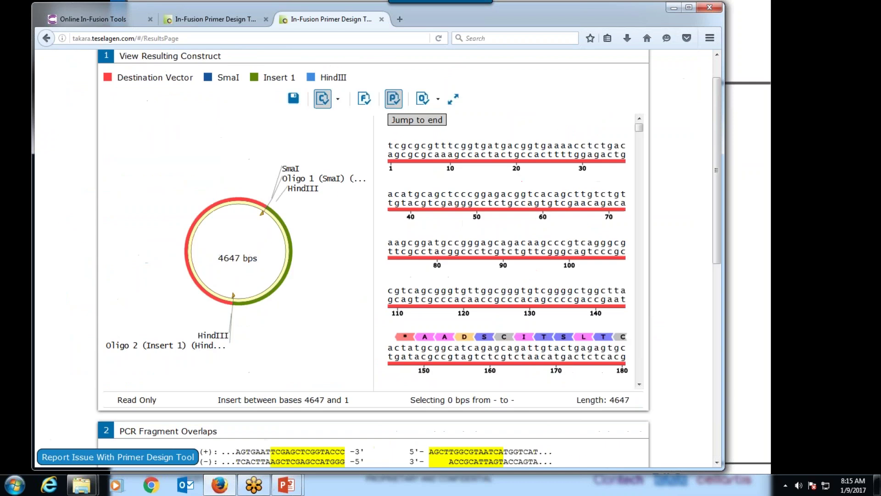
scroll(158, 174, "up", 2)
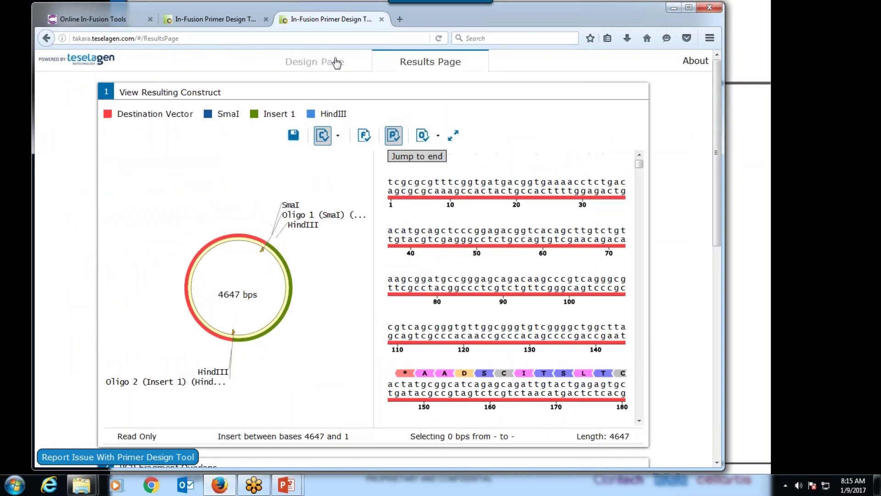
left_click(312, 70)
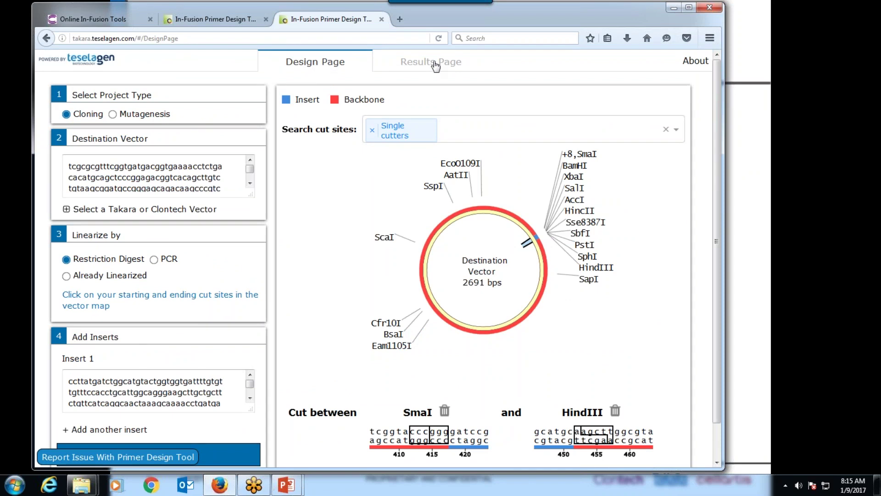
left_click(435, 69)
left_click(320, 68)
left_click(419, 68)
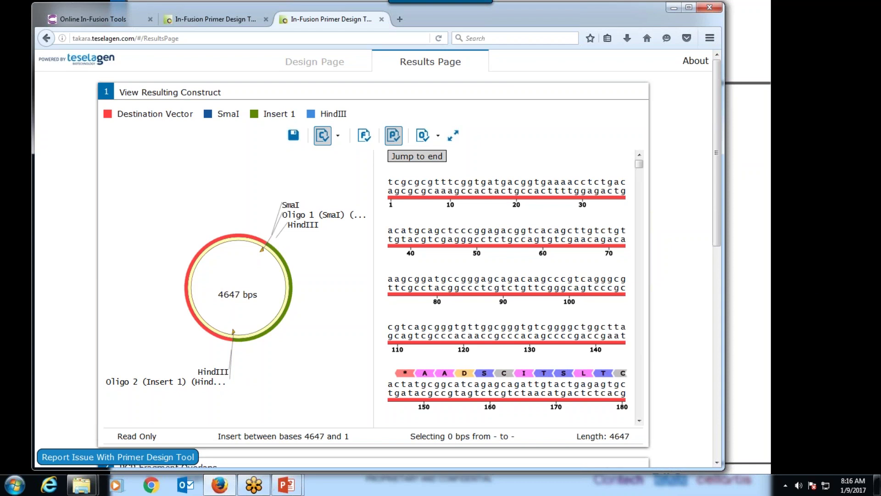
left_click(863, 235)
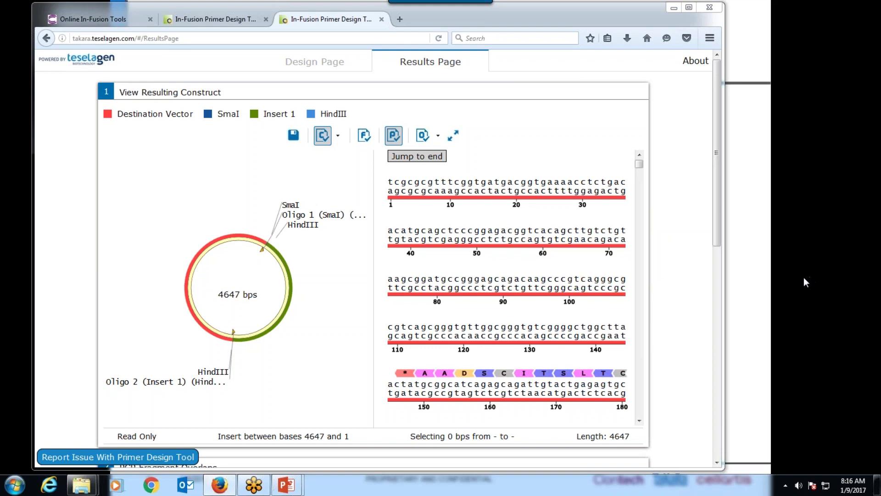
- Go back to the design inputs, open the Insert 1 name for editing, and design the primers again
left_click(300, 61)
mouse_move(77, 367)
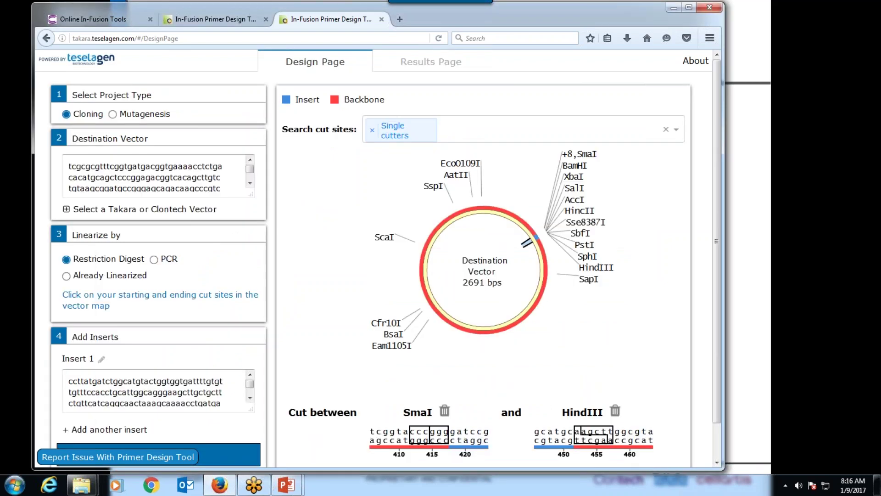
left_click(101, 360)
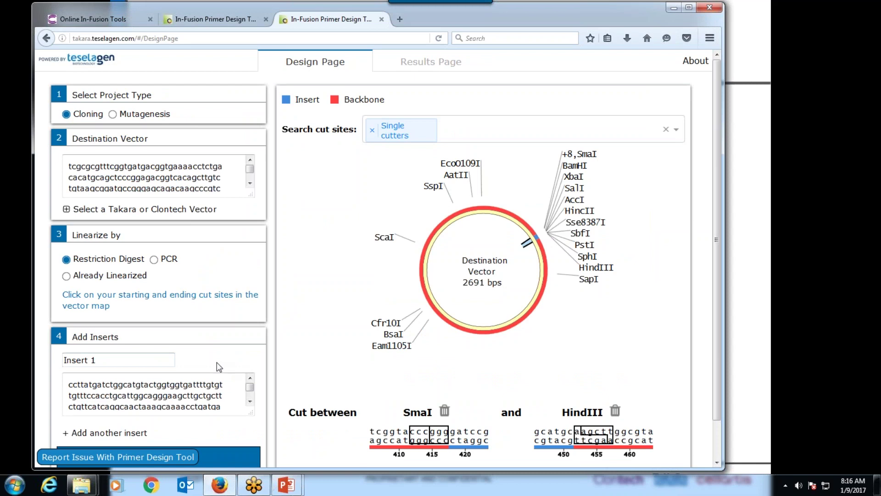
scroll(294, 444, "down", 2)
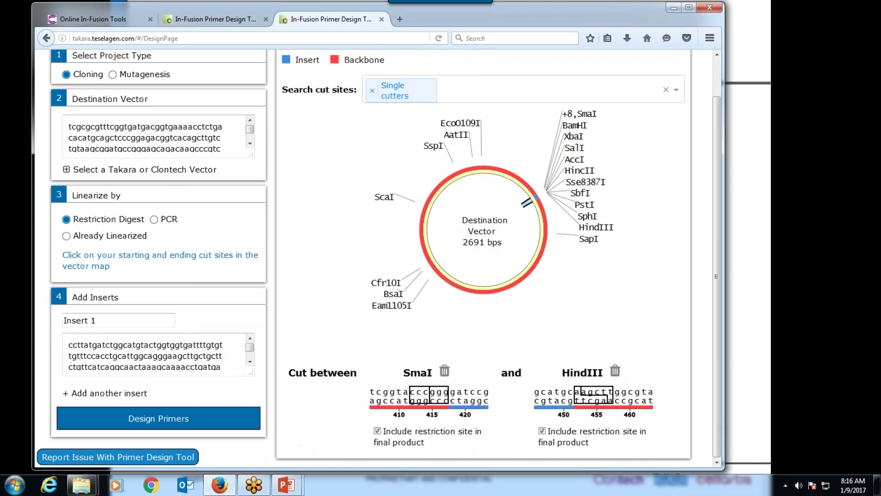
left_click(158, 418)
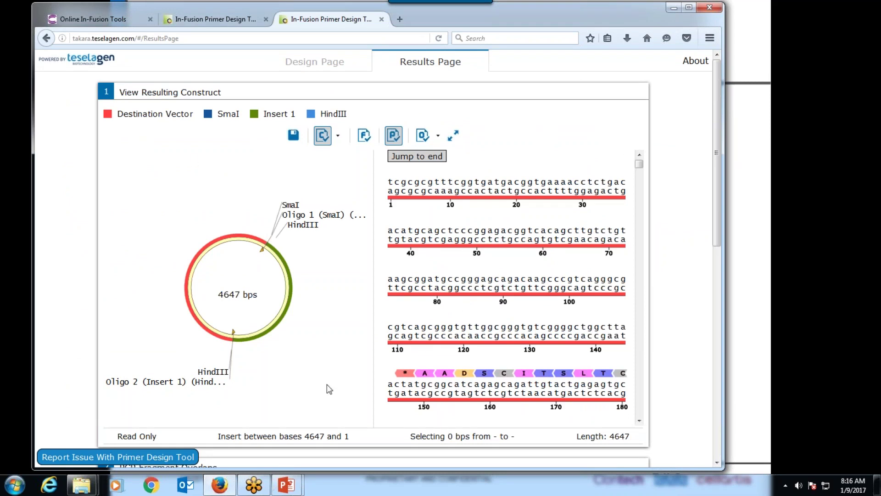
- Examine the SmaI-side PCR fragment overlap in the vector viewer and select the forward Oligo 1 primer there
scroll(550, 376, "down", 4)
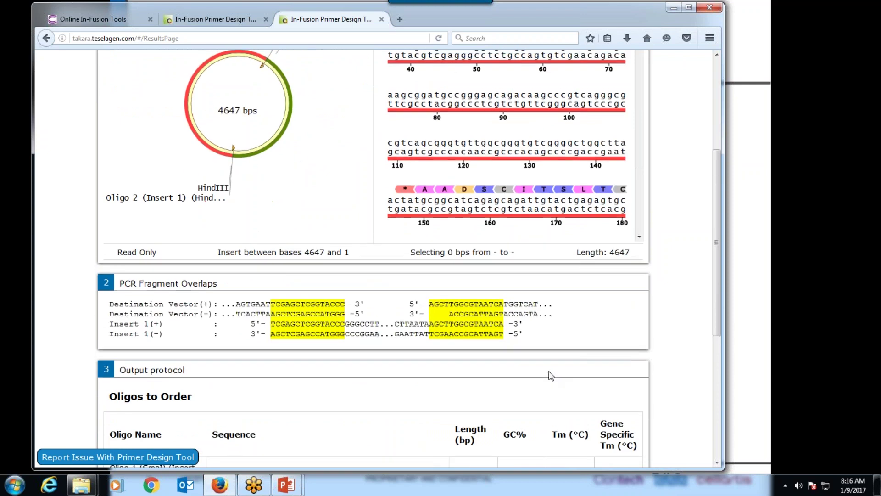
scroll(294, 342, "up", 1)
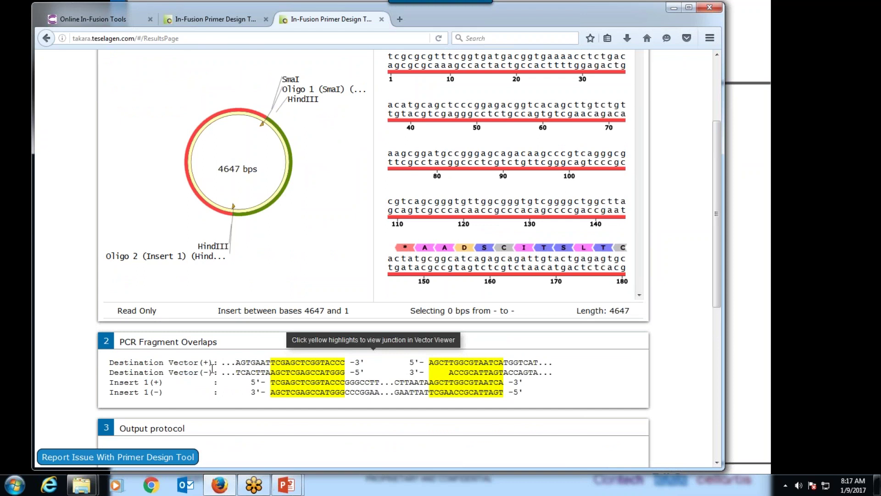
left_click(294, 381)
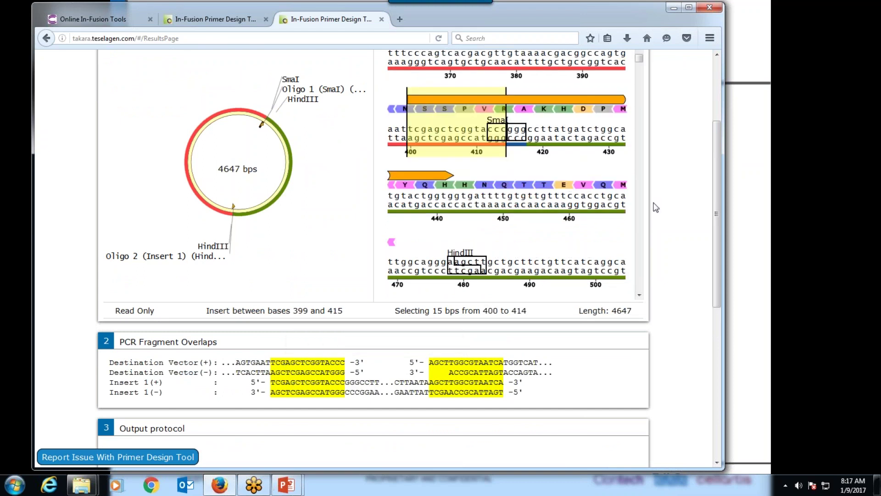
left_click_drag(714, 200, 723, 167)
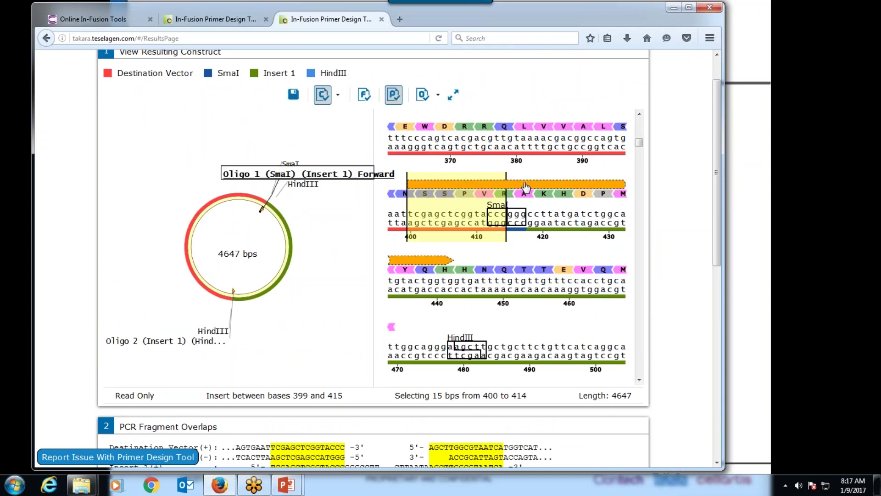
left_click(526, 186)
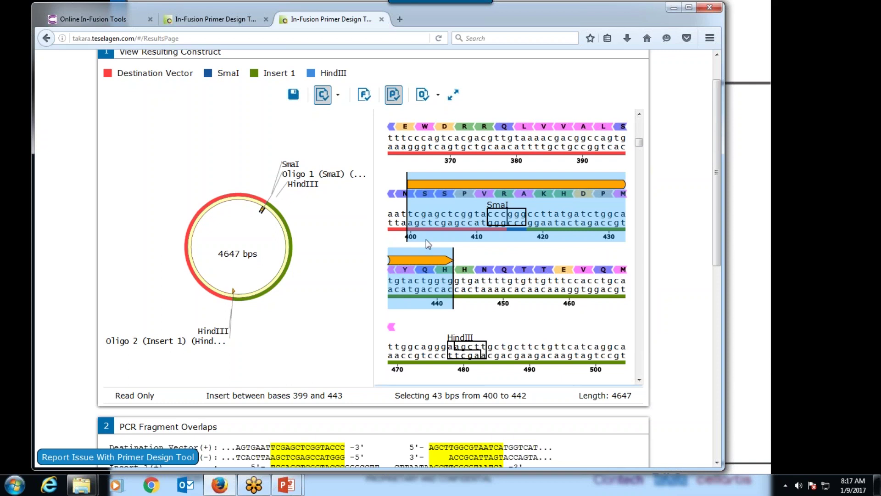
- Locate the SmaI-side and HindIII-side PCR fragment overlaps in the construct's sequence and inspect the forward Oligo 1 primer
left_click(297, 444)
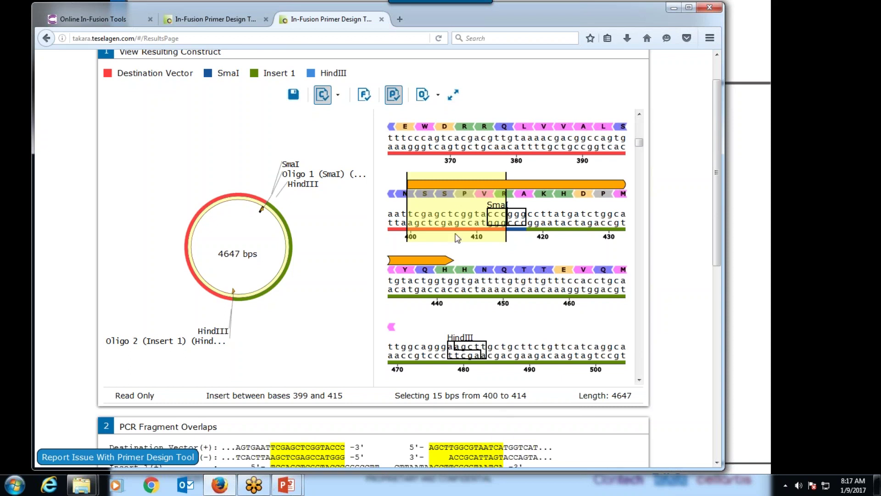
mouse_move(450, 187)
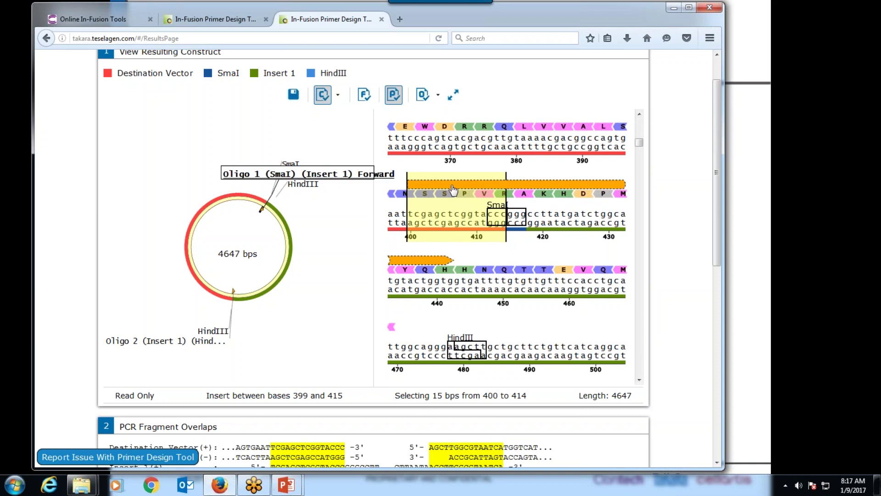
mouse_move(453, 186)
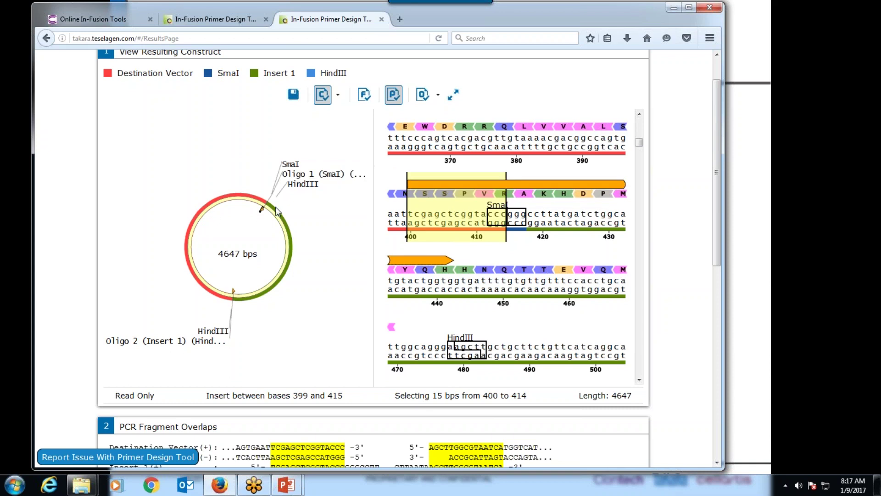
left_click(488, 457)
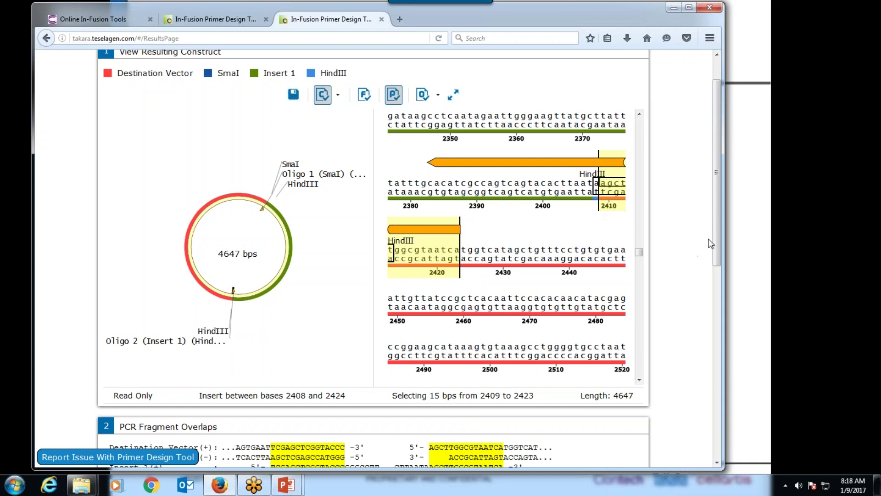
- Review the PCR fragment overlaps, the oligos to order and the PCR reactions to run in the output protocol
left_click_drag(717, 240, 716, 392)
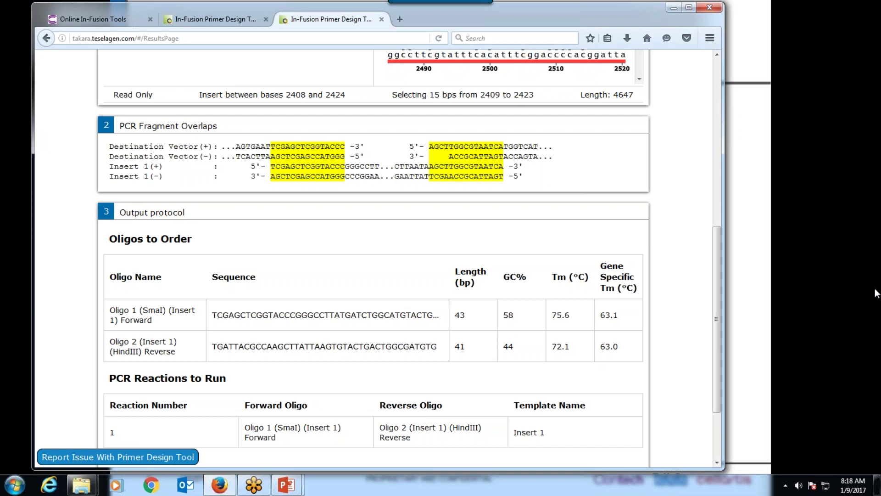
left_click(750, 309)
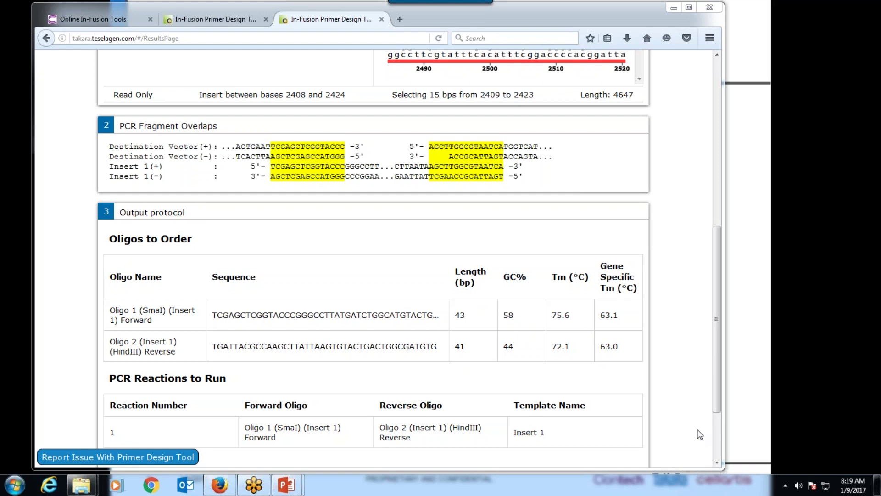
scroll(662, 434, "down", 2)
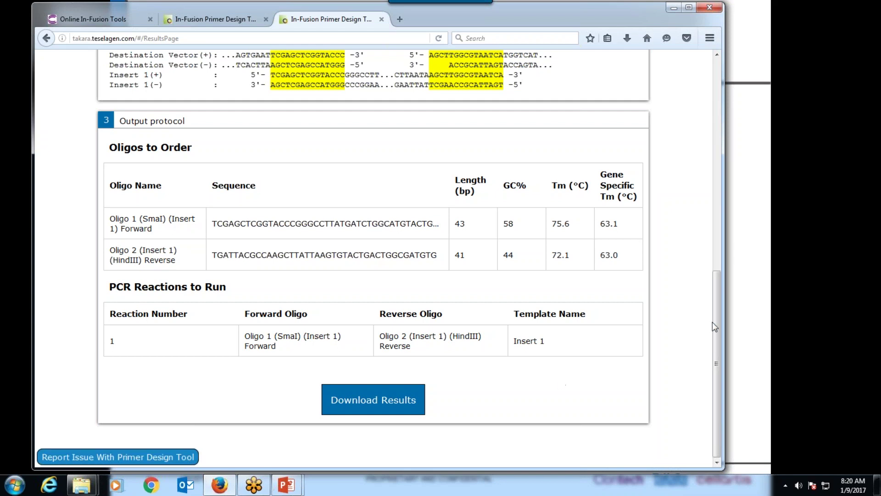
- Return to the design inputs, set the vector linearization to PCR and switch the project type to Mutagenesis
left_click_drag(720, 315, 716, 84)
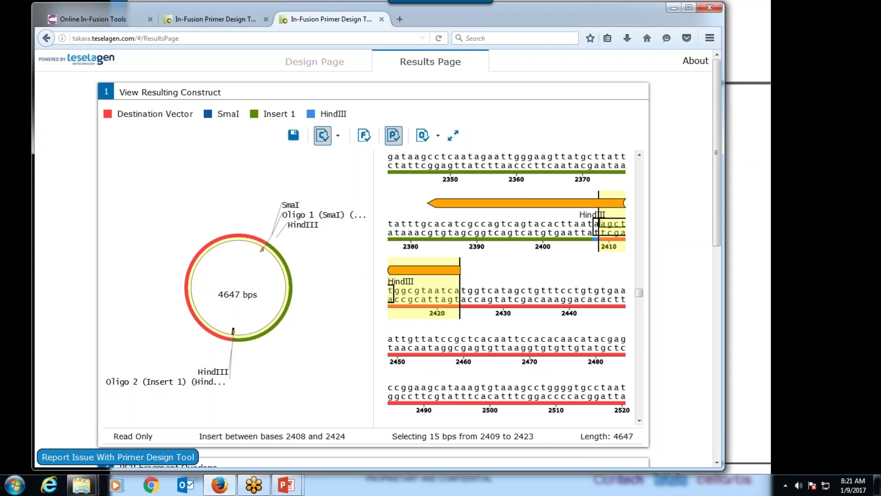
left_click(313, 62)
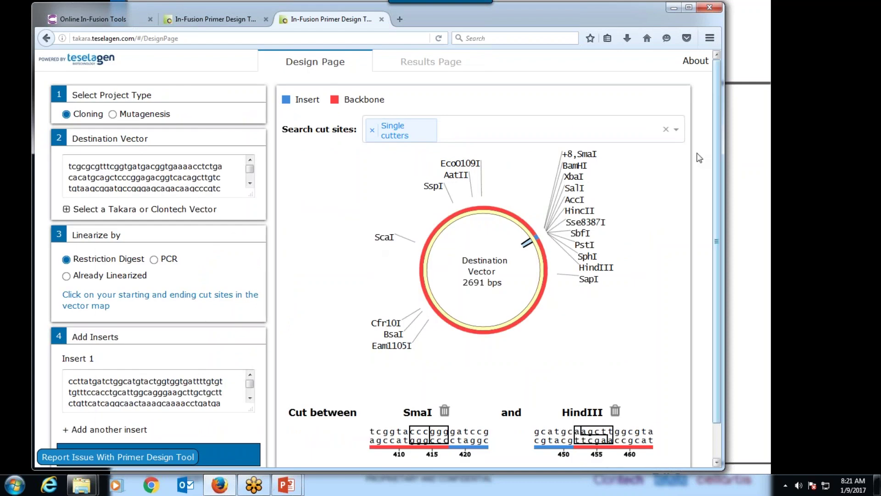
mouse_move(589, 152)
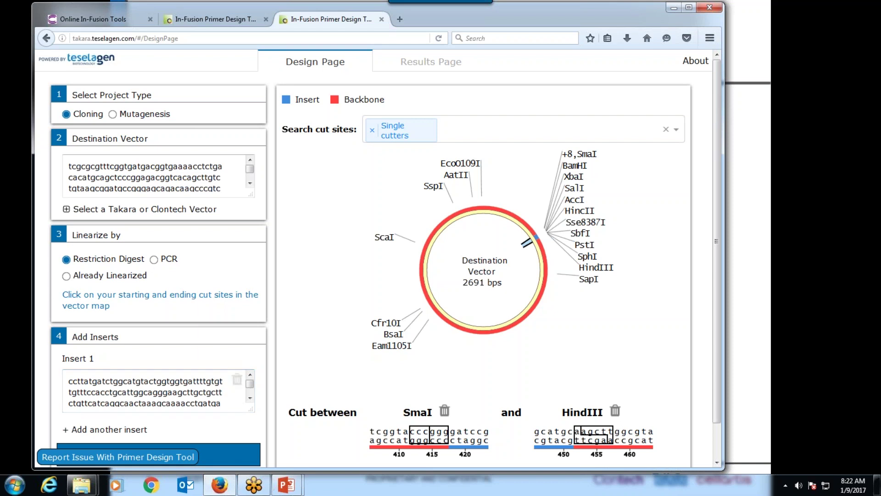
left_click(153, 259)
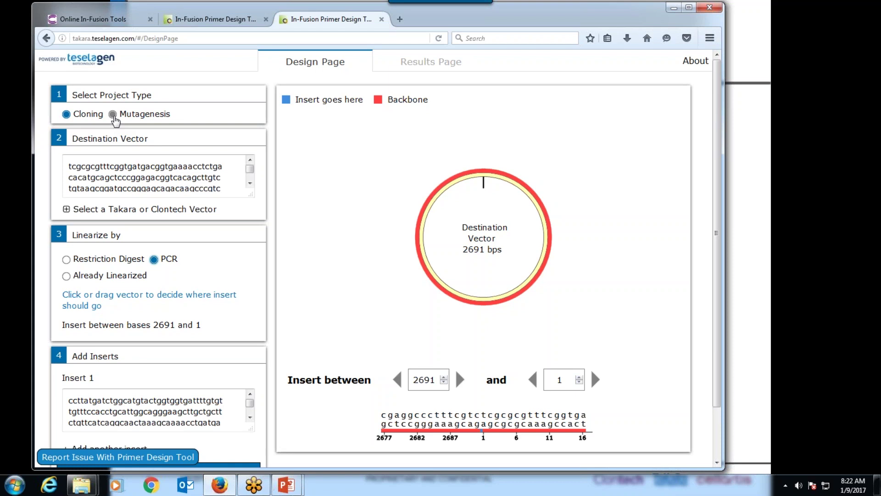
left_click(112, 114)
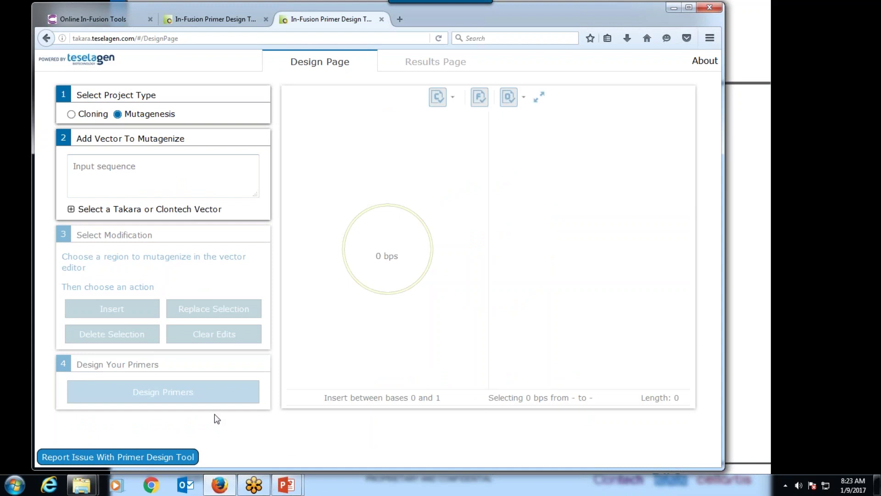
- Look through the cloning results once more, from the resulting construct to the output protocol, and return to the mutagenesis inputs
left_click(437, 63)
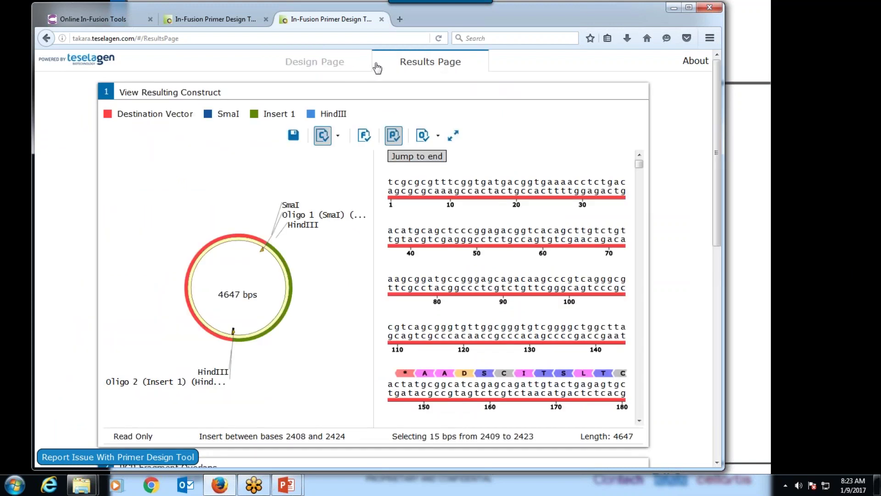
scroll(534, 393, "down", 5)
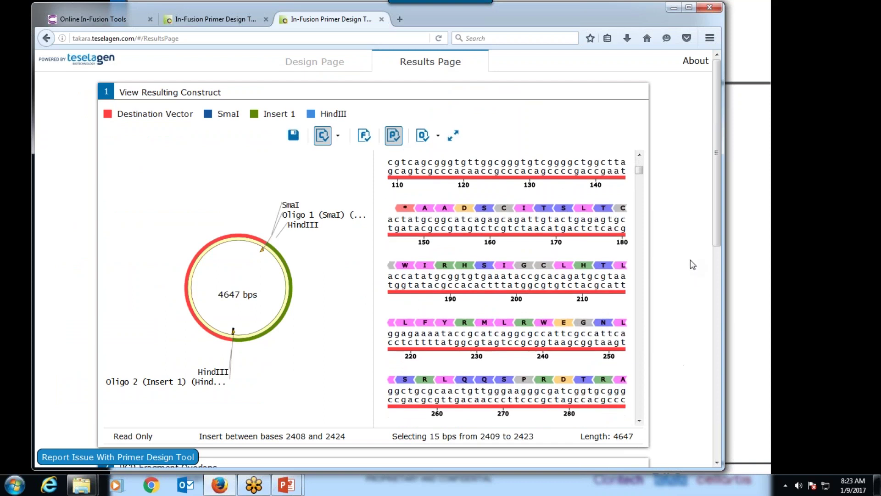
scroll(690, 260, "down", 4)
scroll(690, 259, "down", 3)
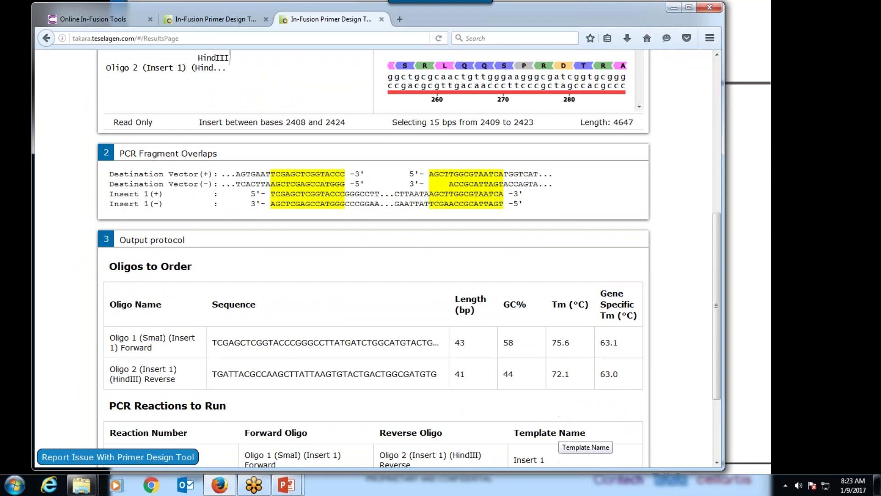
scroll(535, 416, "up", 8)
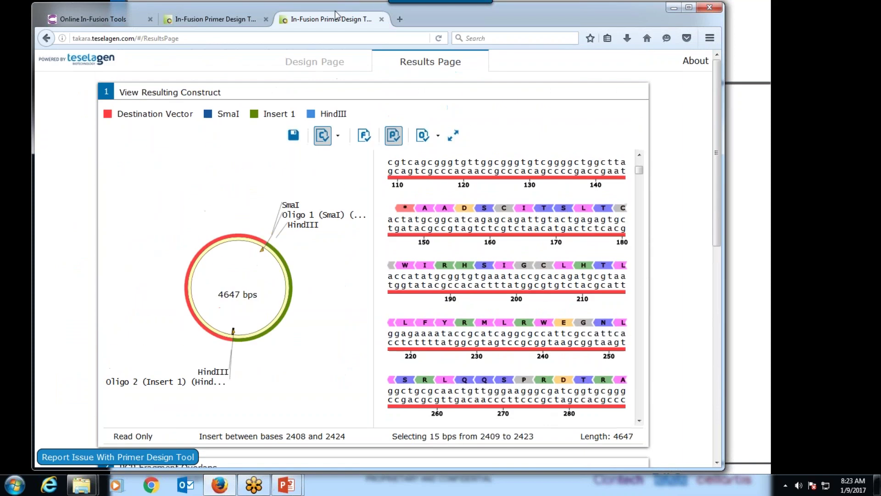
left_click(315, 64)
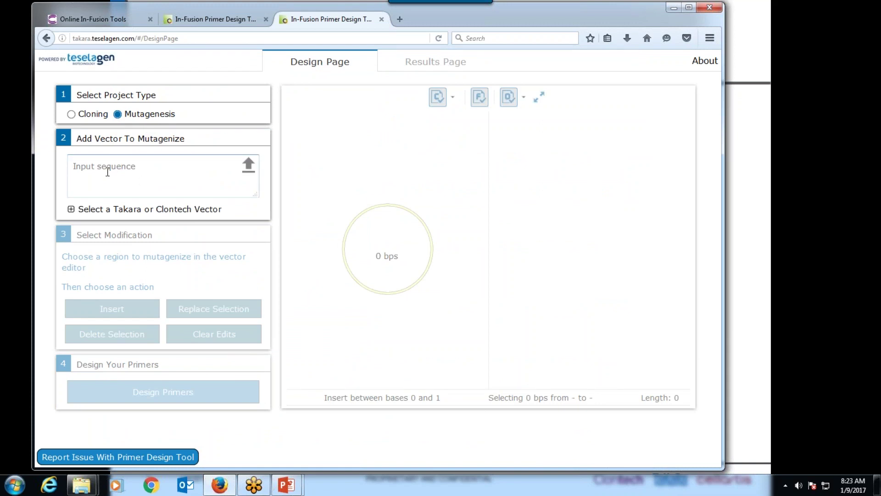
- Search the Takara/Clontech catalog vectors for "puc" and choose pUC19 as the vector to mutagenize
left_click(174, 210)
left_click(459, 128)
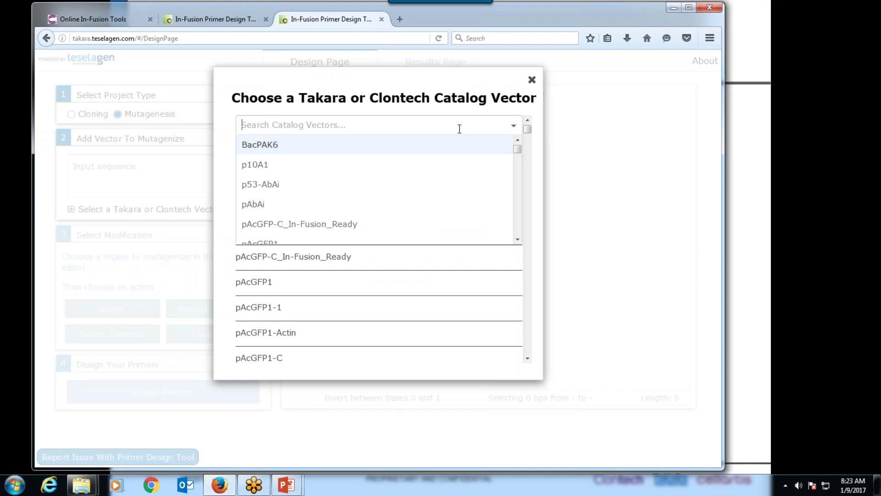
type("puc")
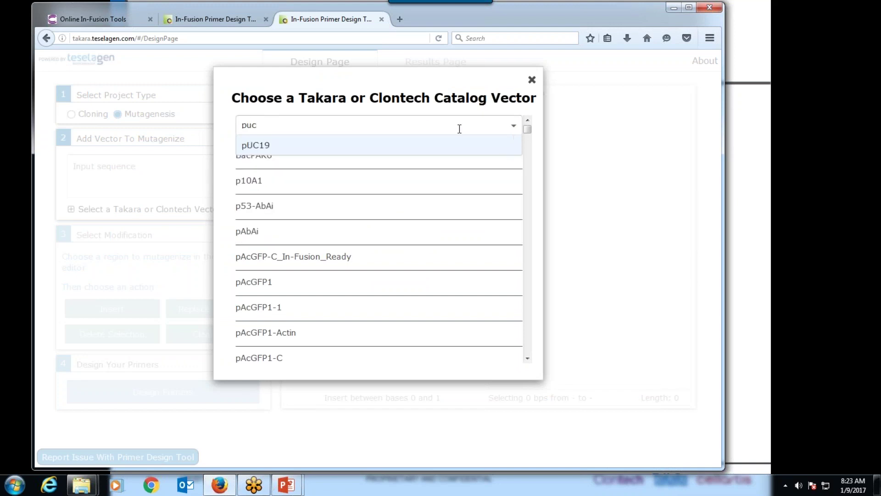
left_click(266, 145)
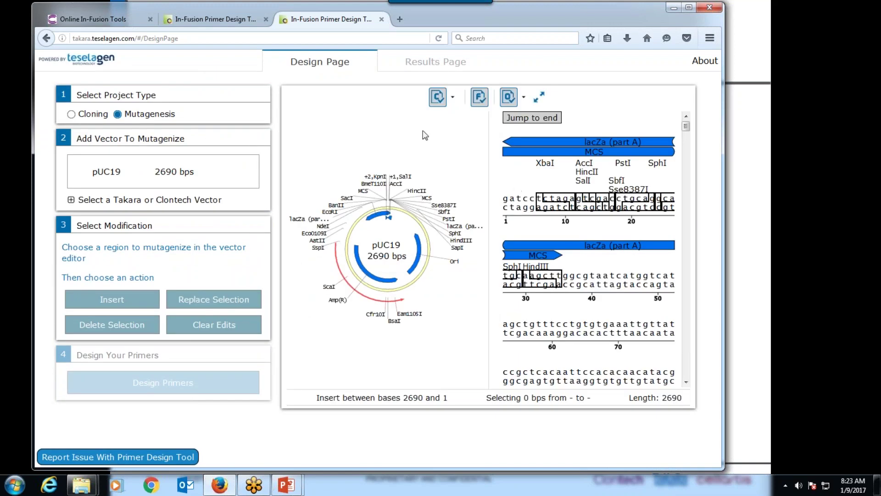
- Hide and show the cut sites on the pUC19 map, and check the cut-site filter options without changing them
left_click(438, 98)
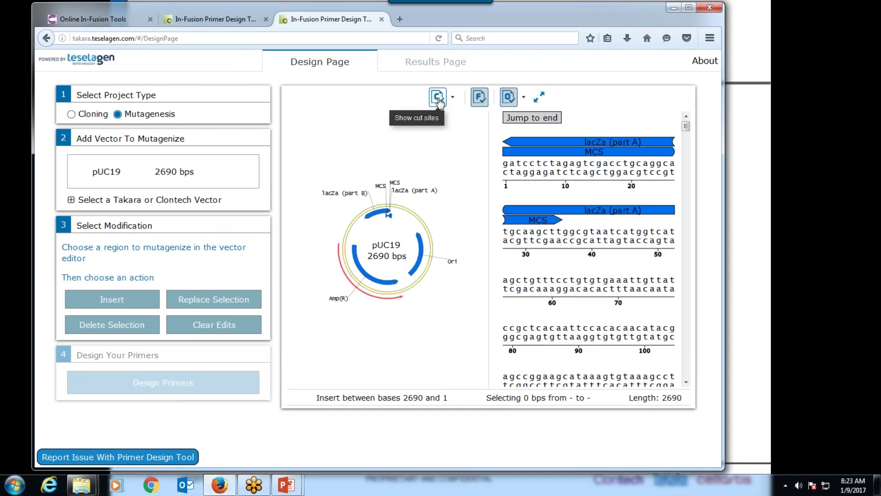
left_click(438, 99)
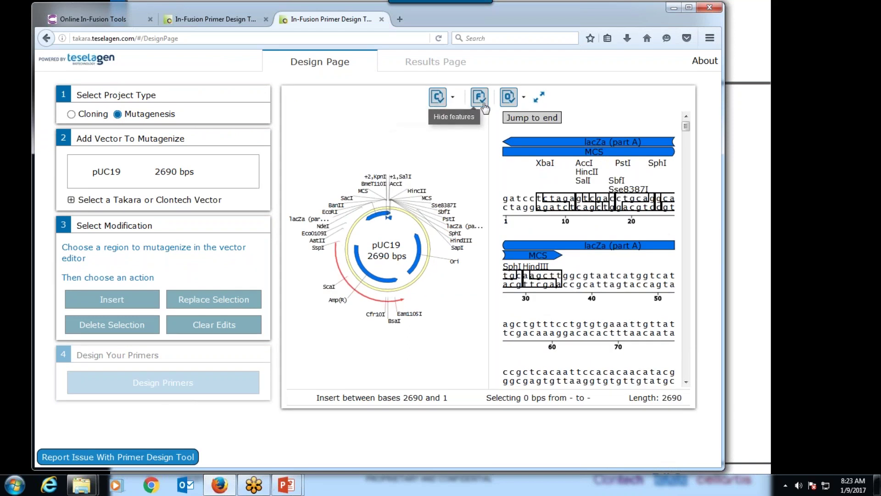
left_click(453, 96)
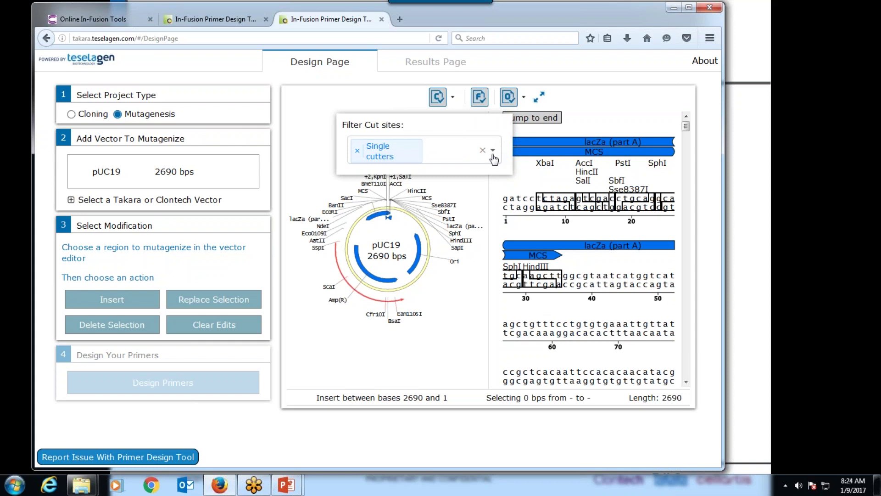
left_click(375, 102)
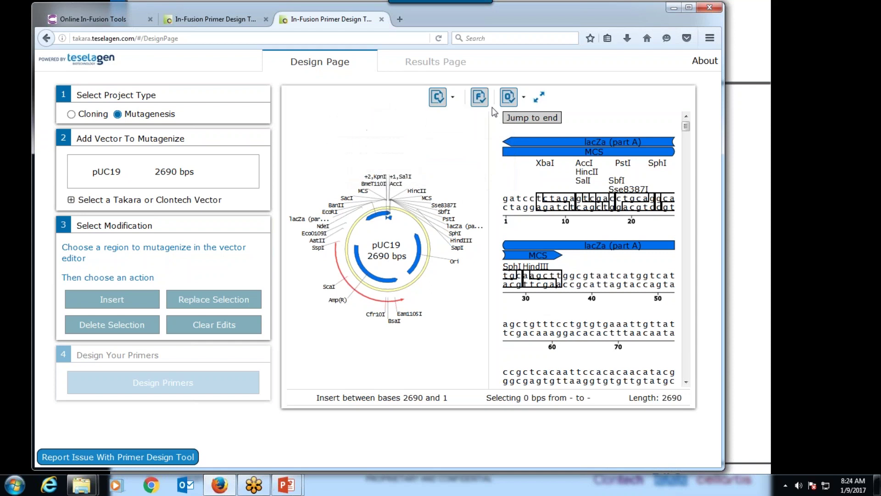
- Hide and show the features and the open reading frames on the pUC19 map
left_click(480, 99)
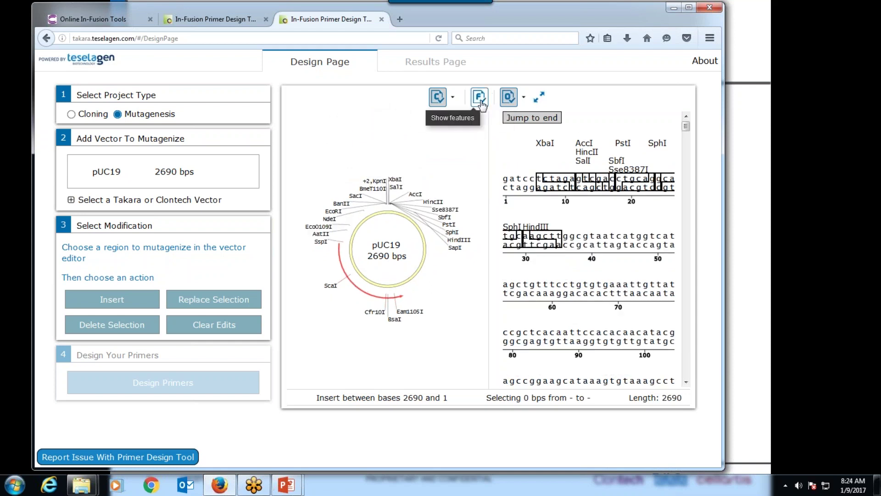
left_click(480, 100)
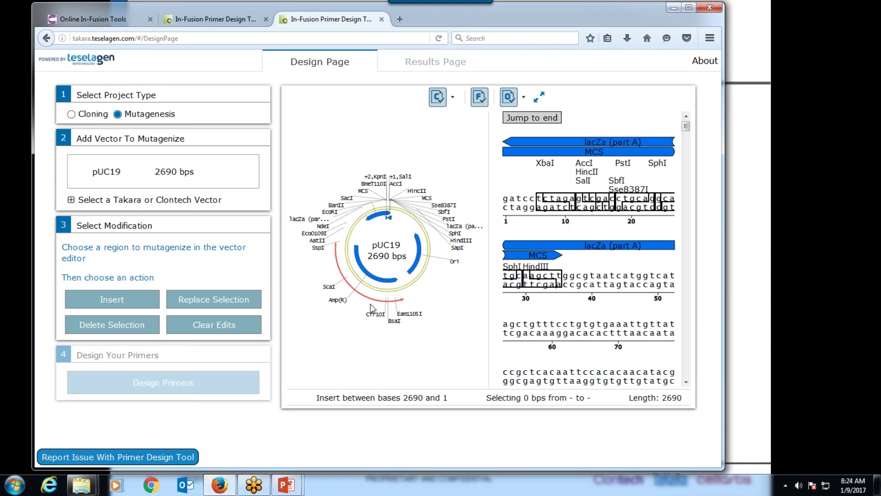
left_click(508, 99)
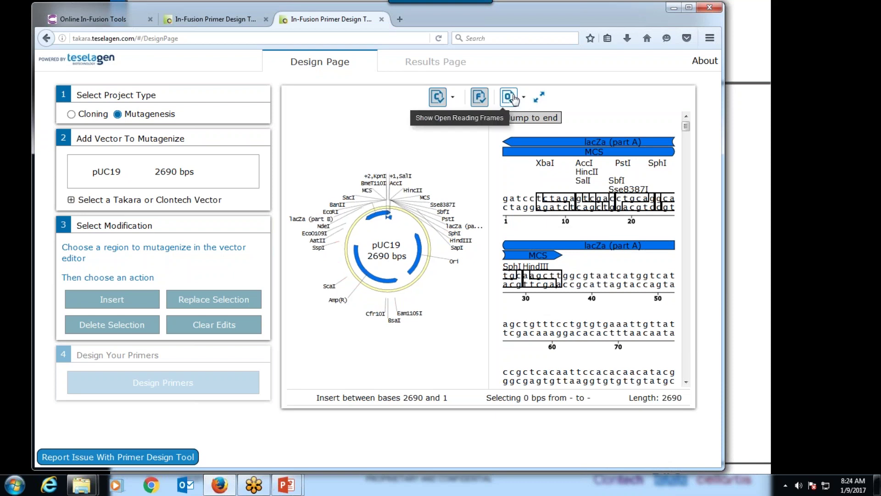
left_click(509, 97)
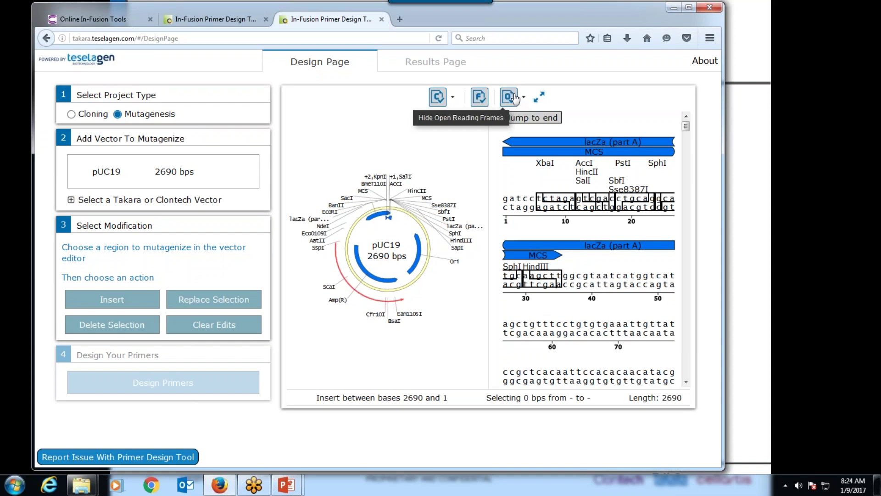
- Check the open reading frame options and display the translation of the lacZa (part A) feature in the sequence
left_click(524, 97)
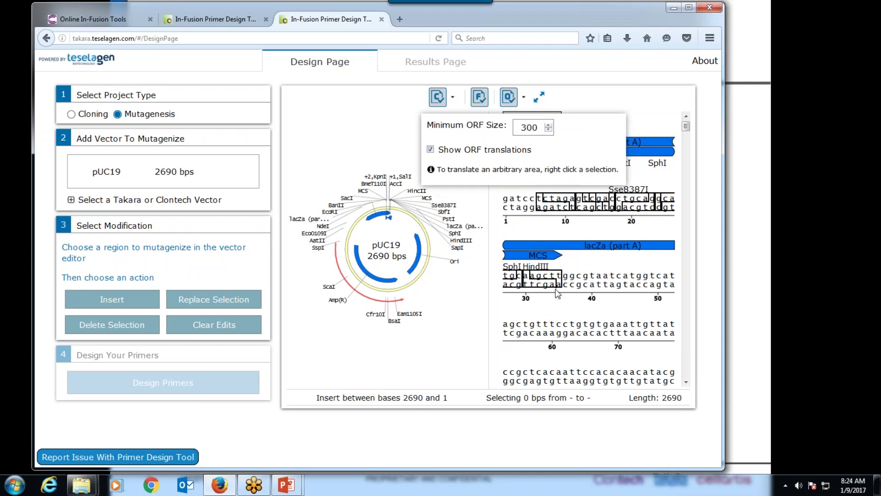
right_click(544, 253)
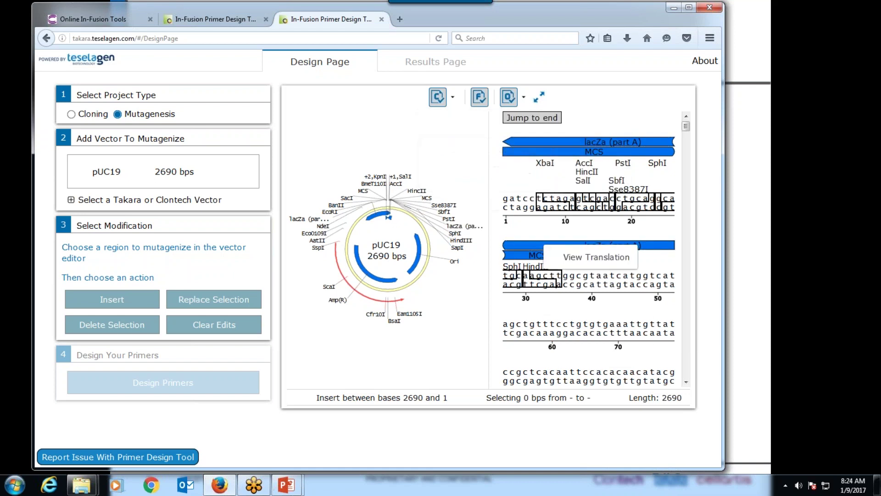
right_click(544, 245)
right_click(523, 246)
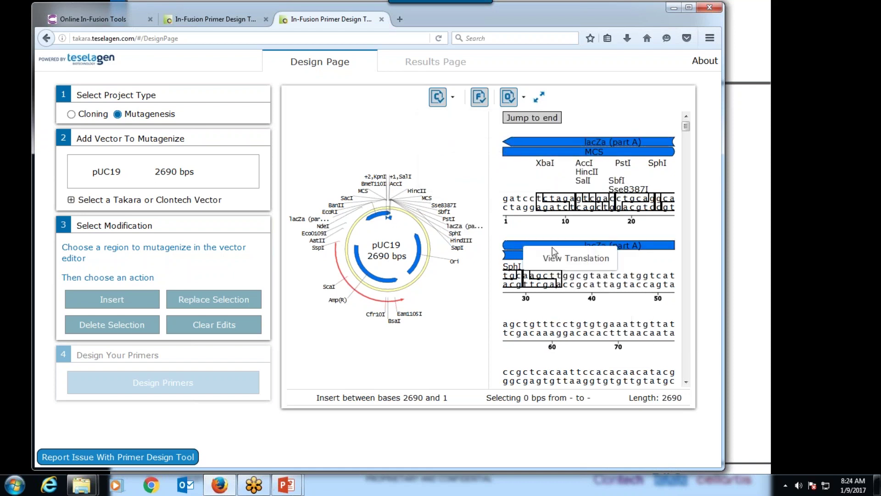
left_click(555, 257)
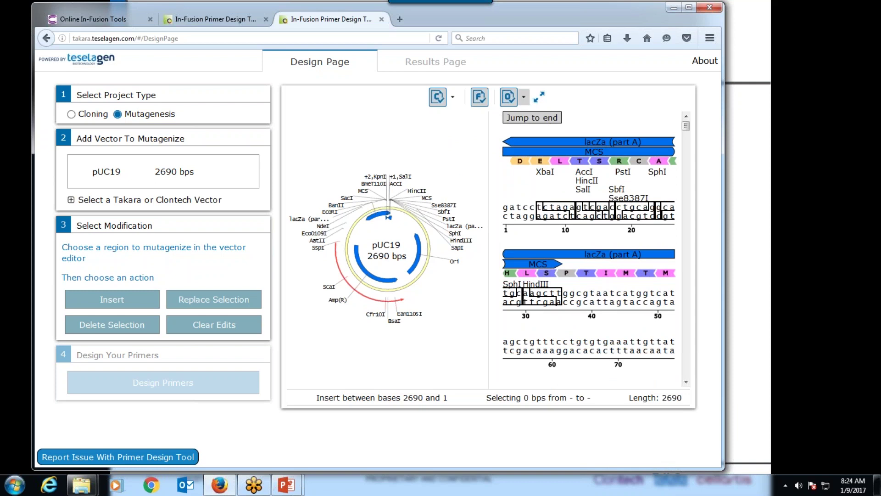
- Show the pUC19 vector as a circular map only, and switch the viewer to the sequence-only view
left_click(540, 99)
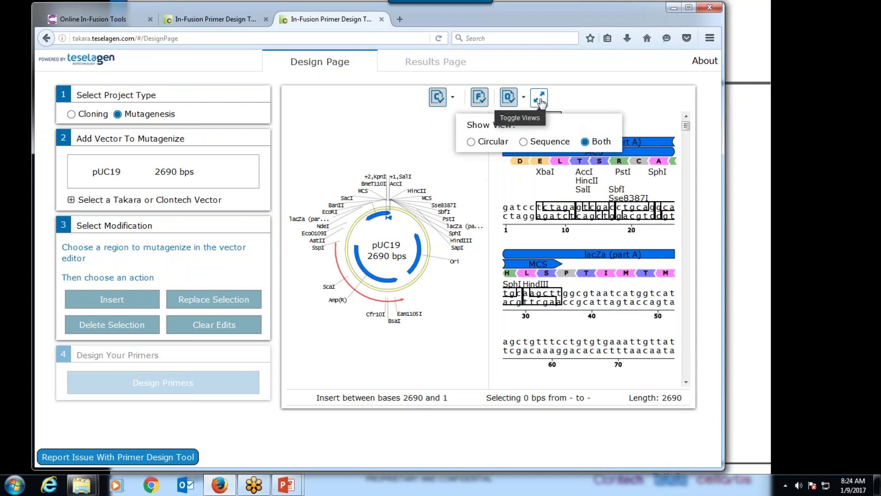
left_click(472, 141)
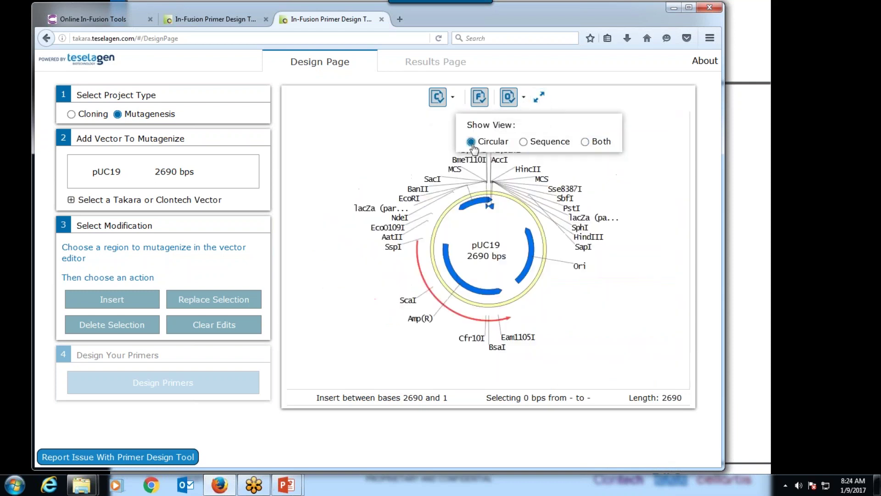
left_click(523, 142)
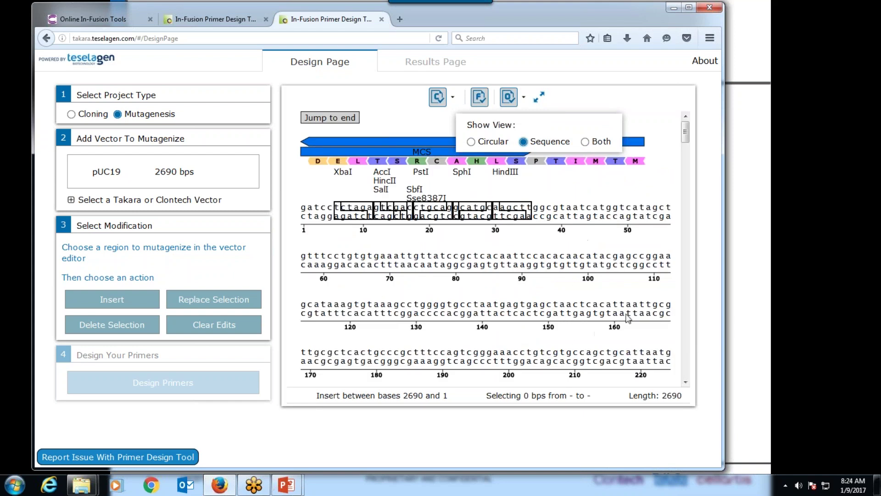
- Show pUC19 as both circular map and sequence, and try the insert action between bases 2654 and 2655
left_click(584, 142)
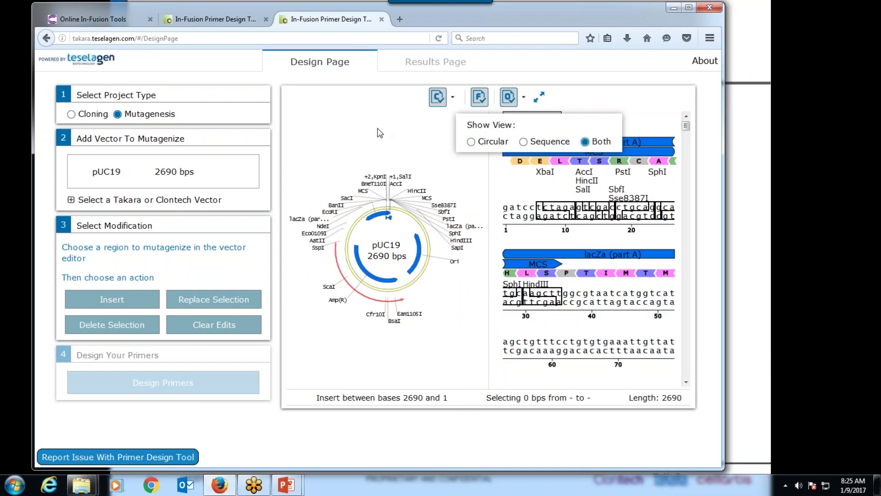
left_click(380, 152)
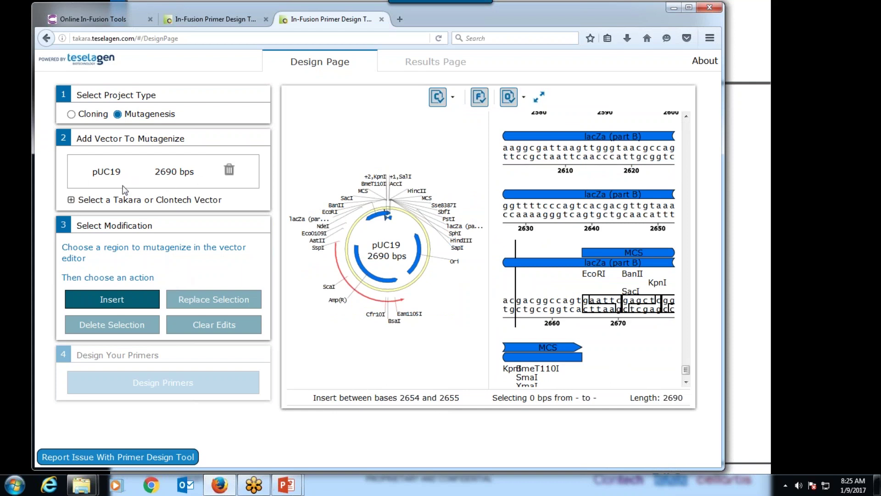
left_click(98, 301)
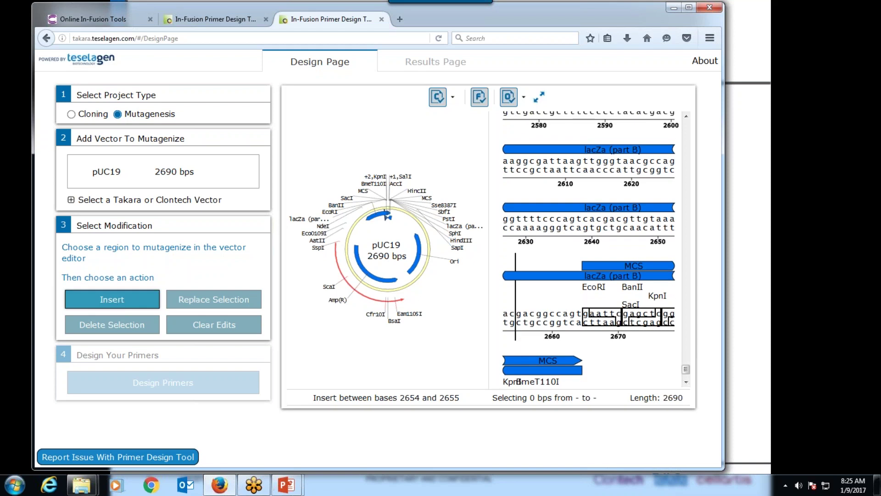
left_click(115, 299)
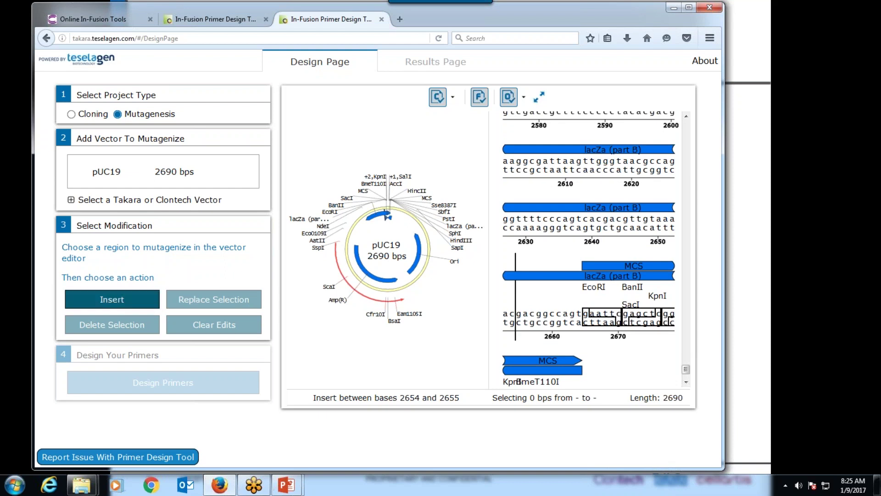
- Mark base 2655 of pUC19 for deletion and design the mutagenesis primers
left_click(524, 266, "shift")
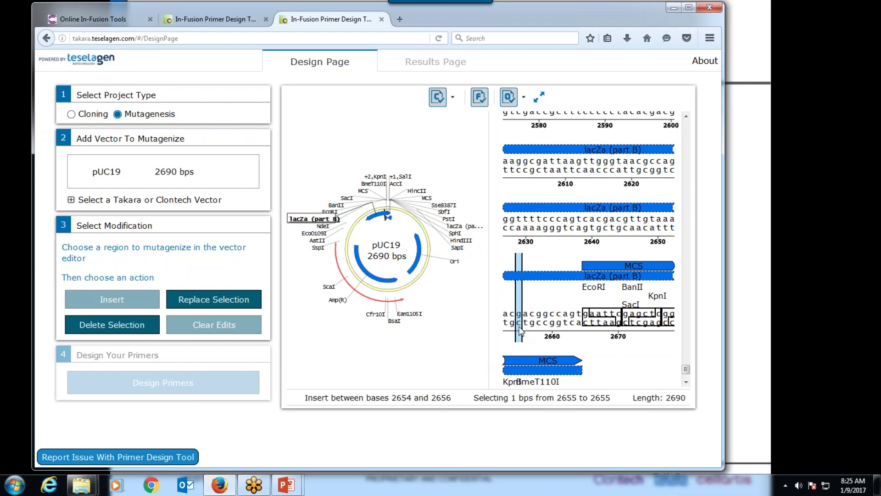
left_click(132, 326)
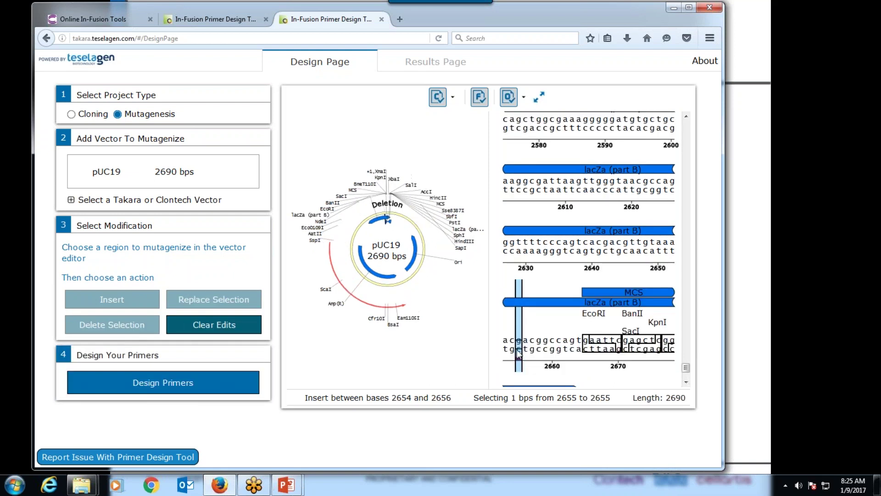
scroll(665, 360, "down", 3)
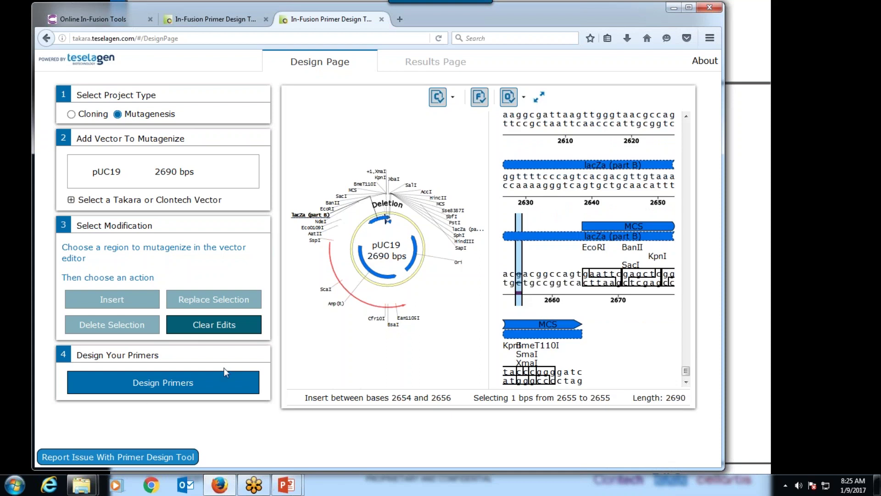
left_click(147, 387)
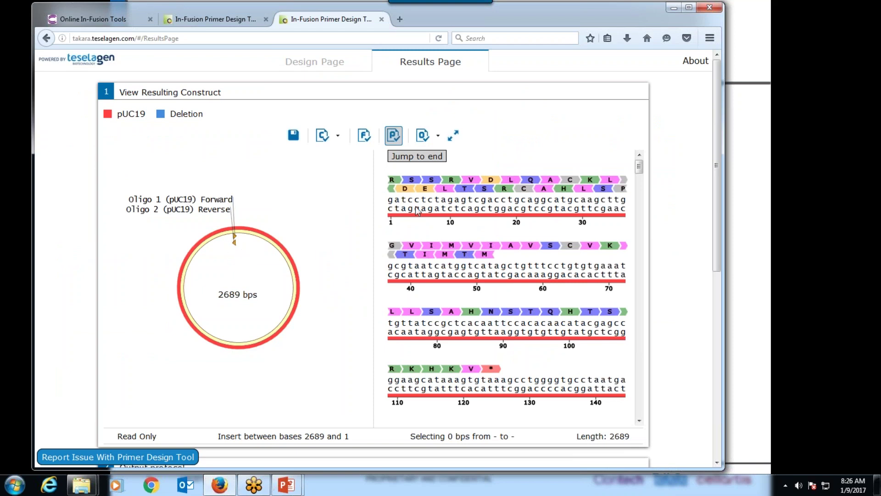
- Locate the Oligo 1 (pUC19) Forward primer on the resulting construct and review the oligos to order and PCR reactions
left_click(216, 202)
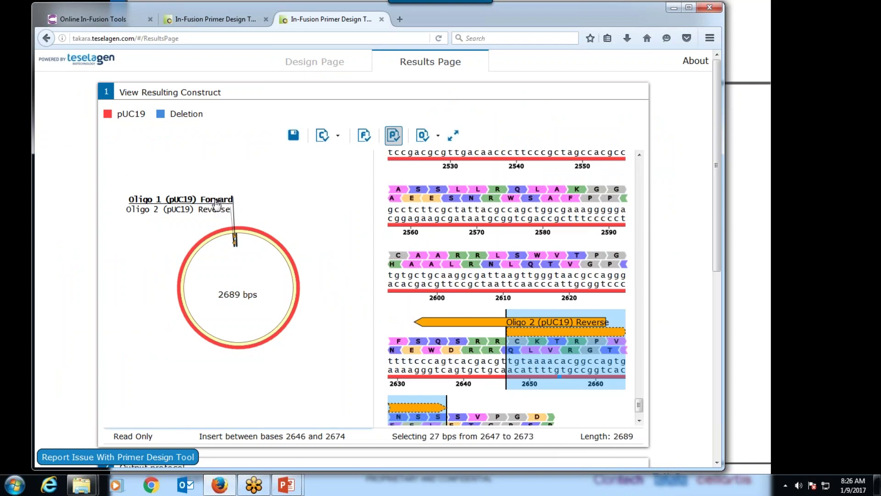
scroll(650, 407, "down", 3)
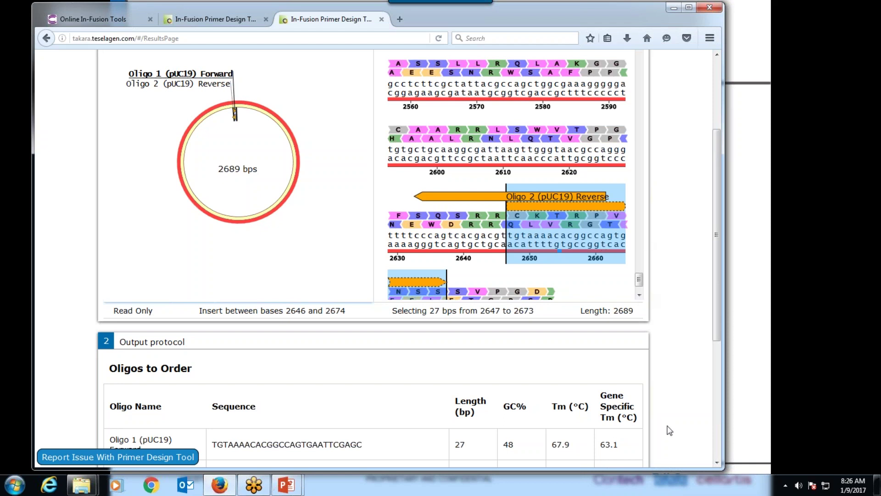
scroll(668, 426, "down", 2)
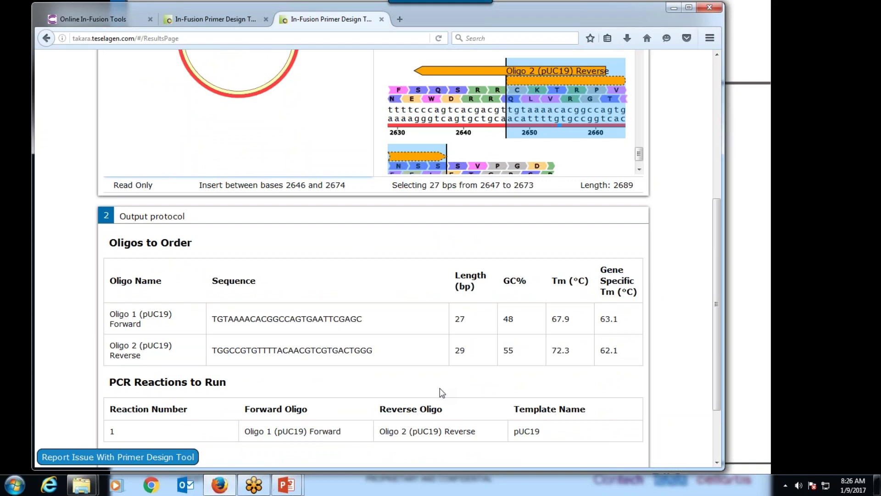
scroll(440, 388, "down", 3)
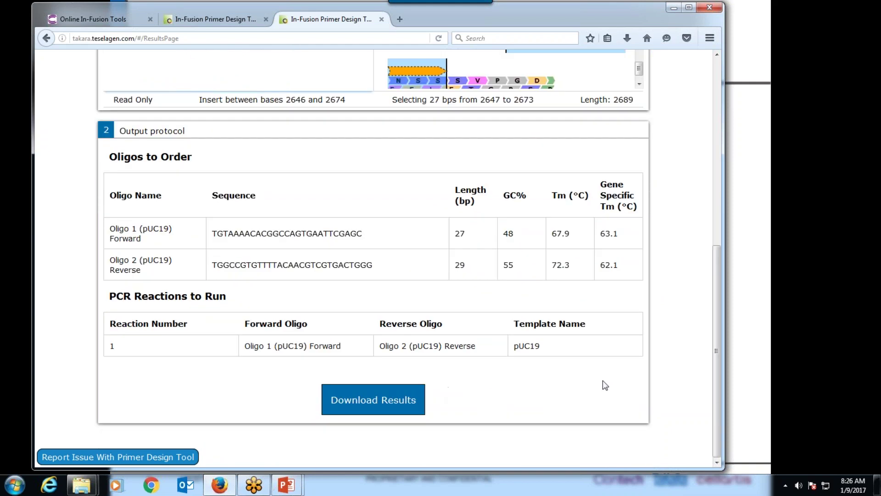
scroll(679, 335, "up", 9)
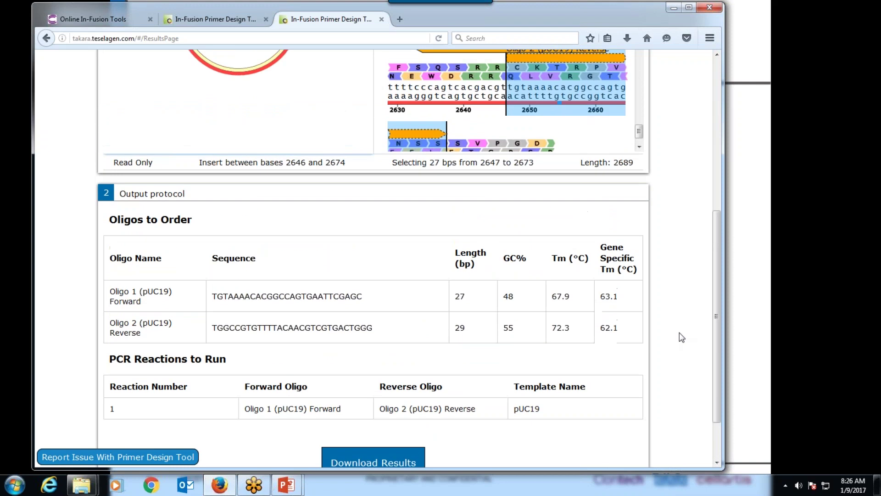
scroll(683, 340, "up", 3)
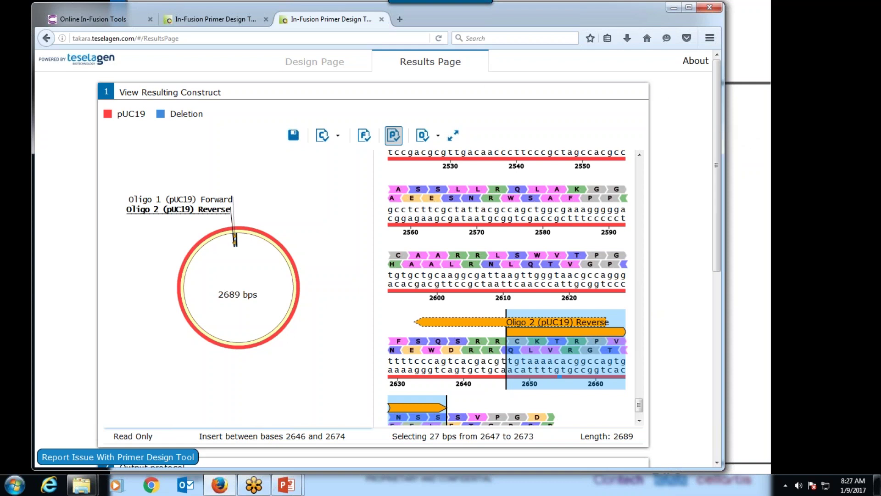
- Revisit the deletion on the design page, and return to the output protocol in the results
left_click(314, 72)
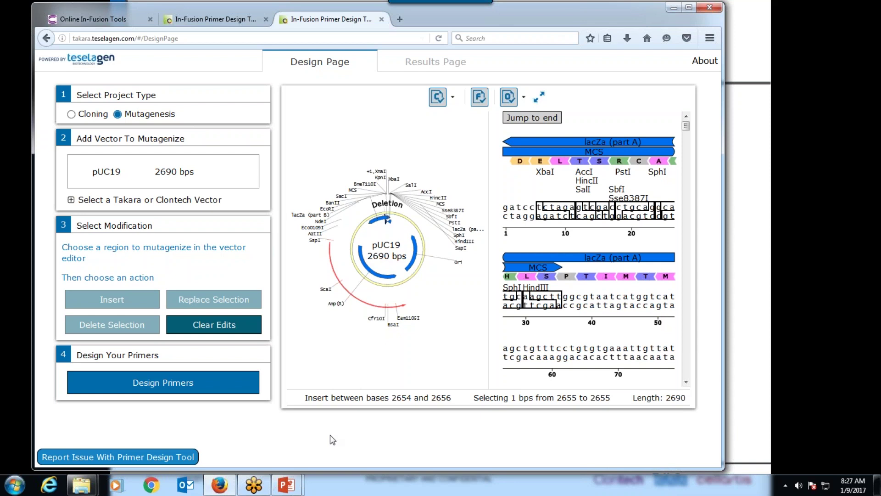
left_click(435, 64)
scroll(697, 418, "down", 5)
scroll(696, 414, "down", 3)
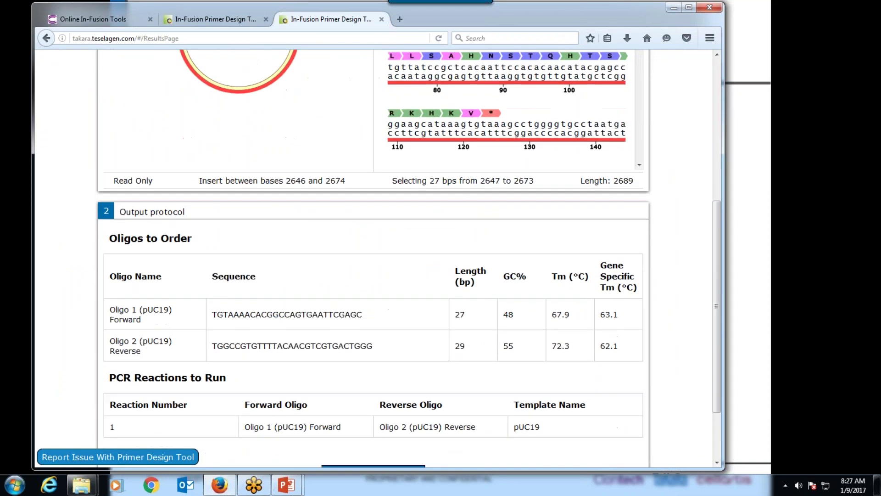
- Download the mutagenesis results as results.zip, view its protocol file in Excel, and minimize the open windows
left_click(397, 399)
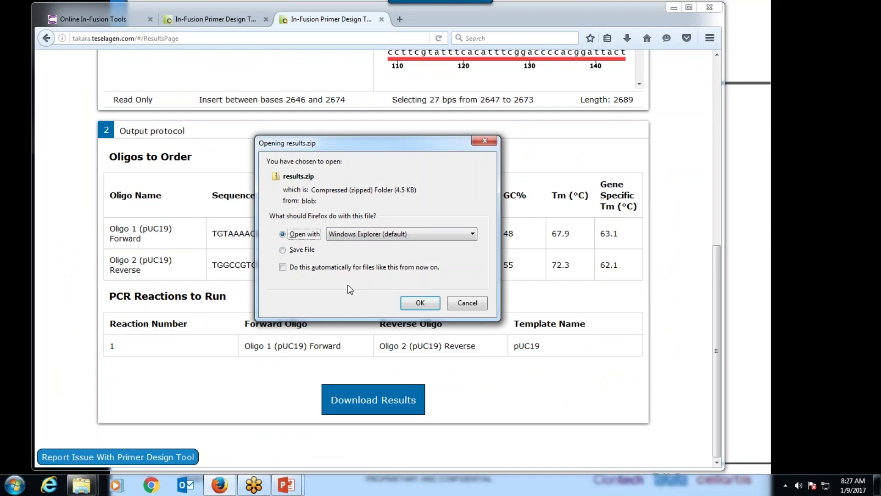
left_click(432, 308)
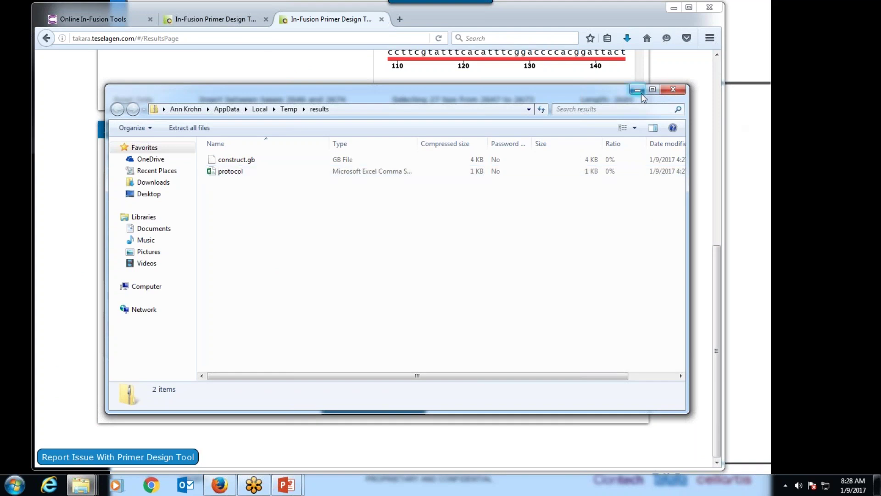
left_click(234, 176)
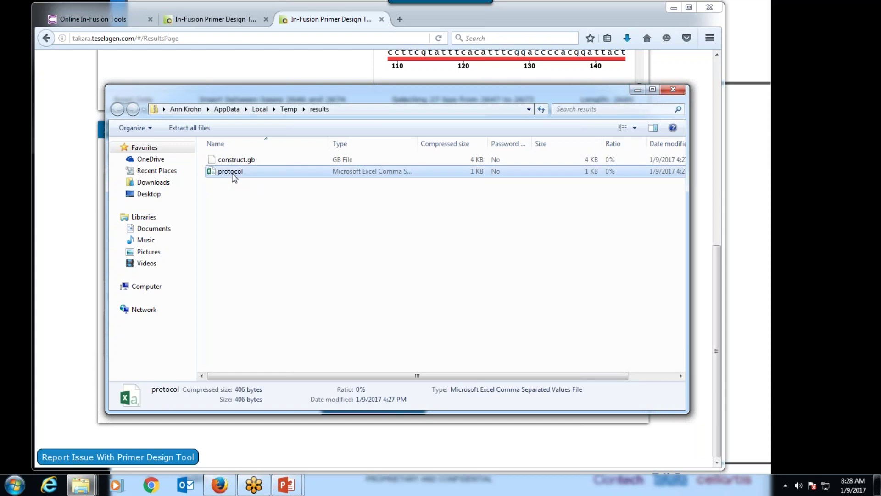
double_click(234, 176)
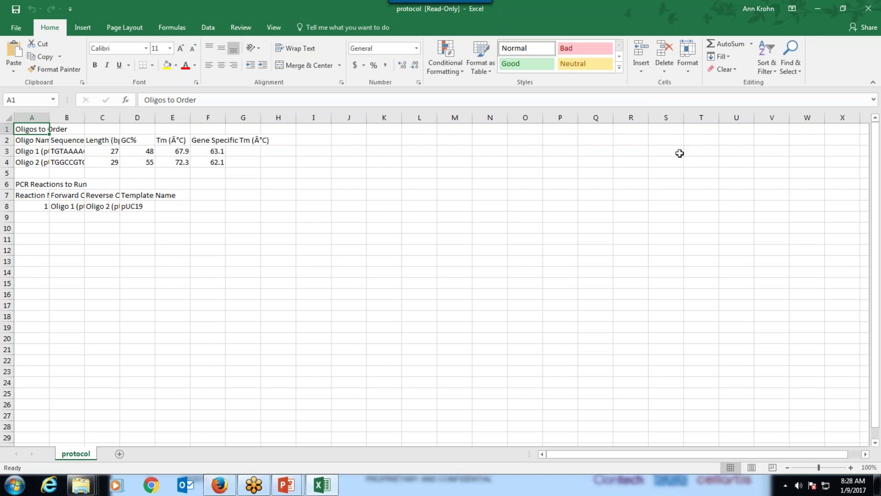
left_click(817, 11)
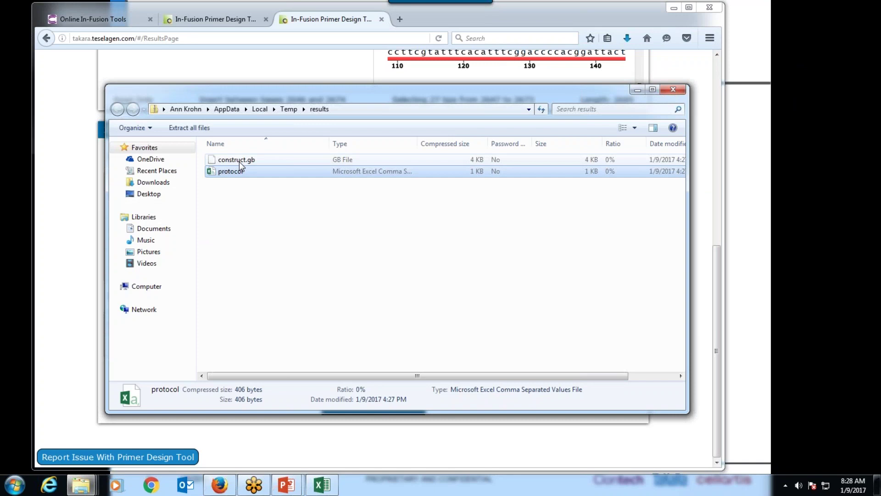
left_click(638, 90)
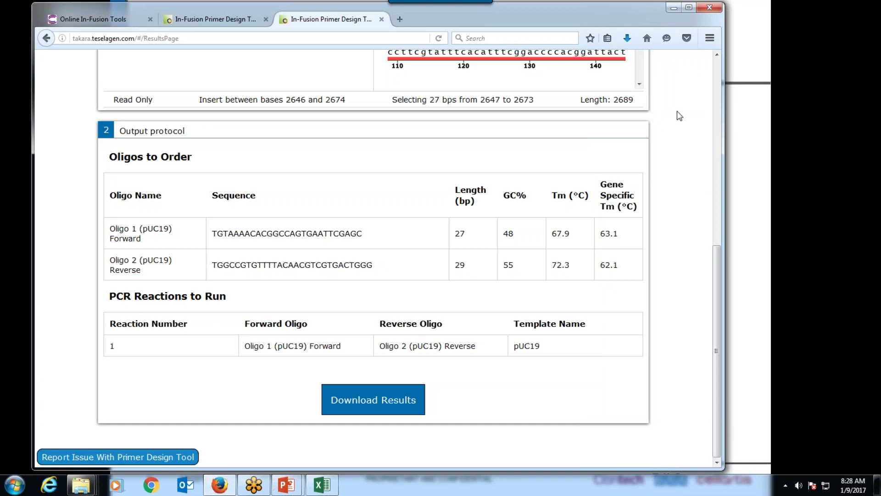
left_click(674, 8)
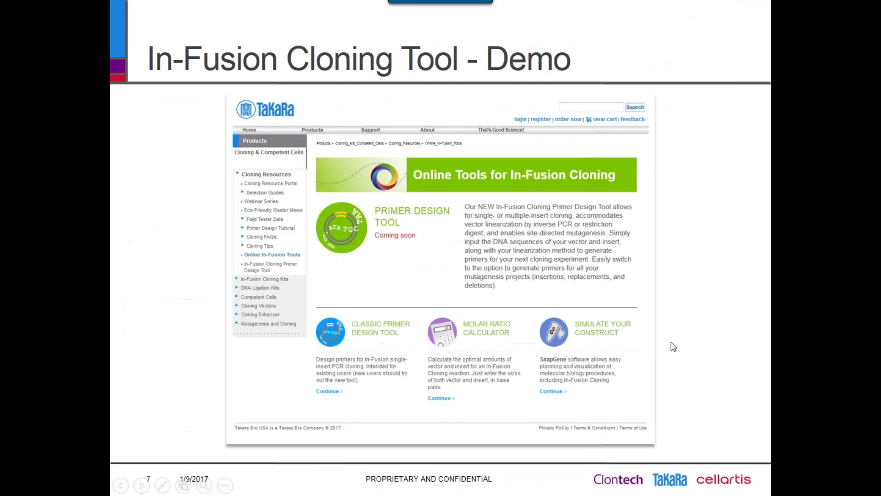
left_click(719, 441)
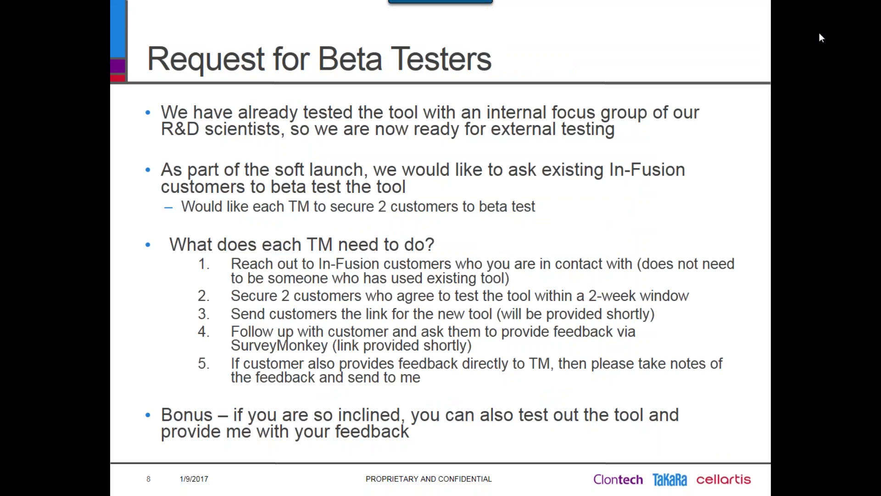
left_click(347, 178)
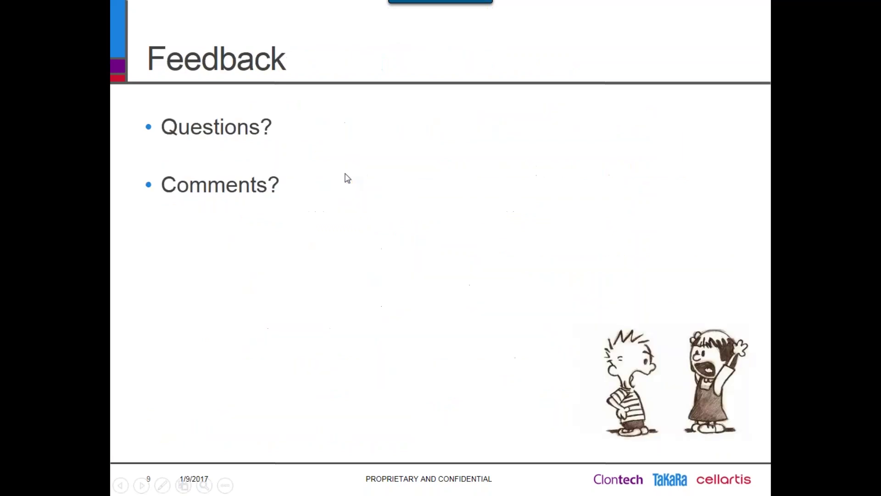